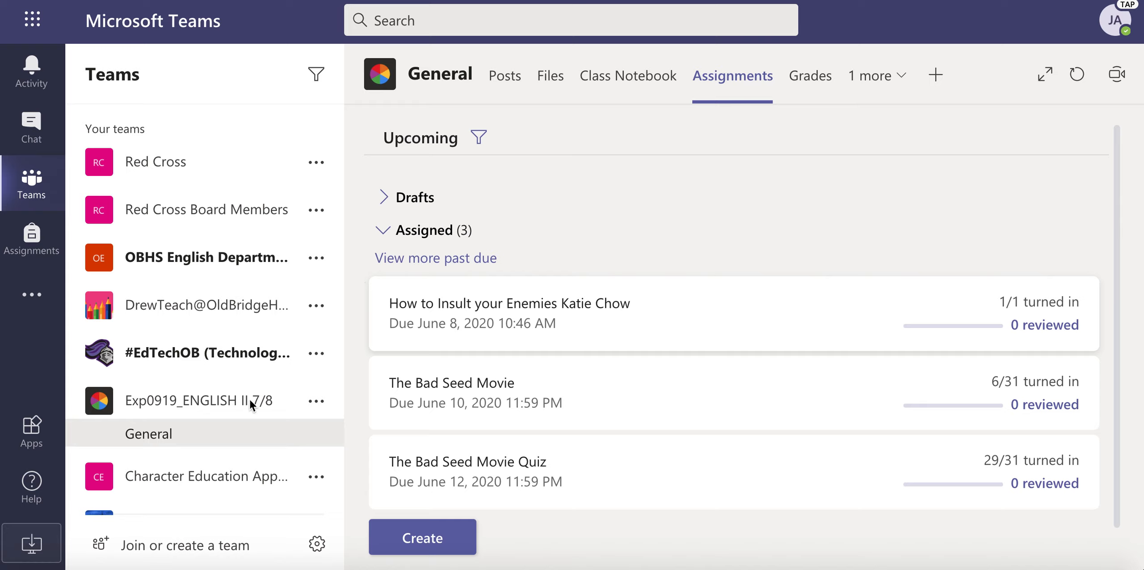
- Open the assignments of the Exp0919_ENGLISH II 7/8 class team and check its drafts list
click(177, 403)
click(179, 404)
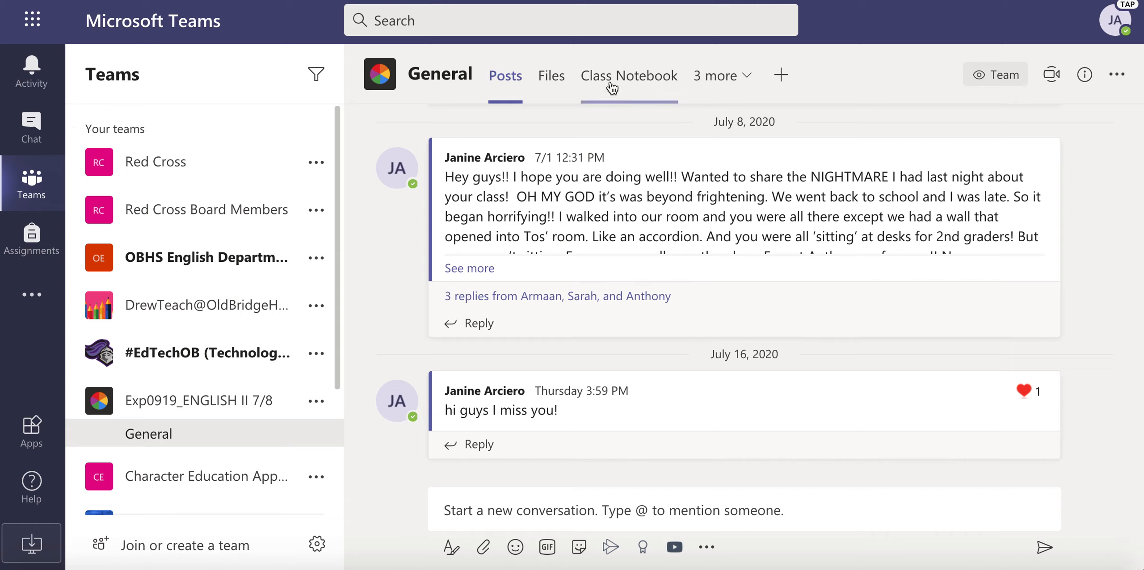
click(749, 80)
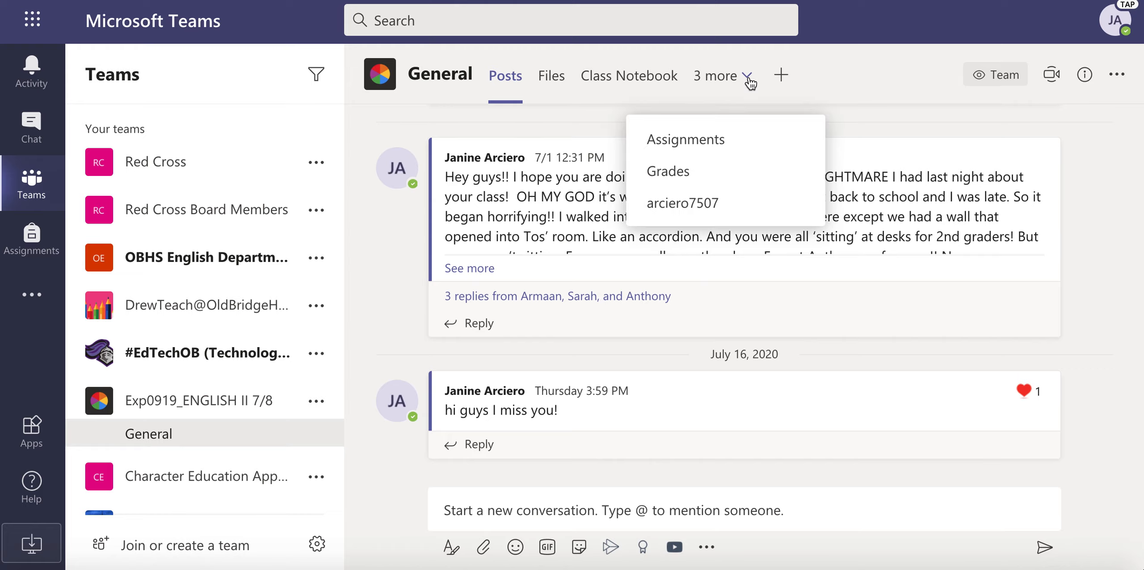
click(718, 143)
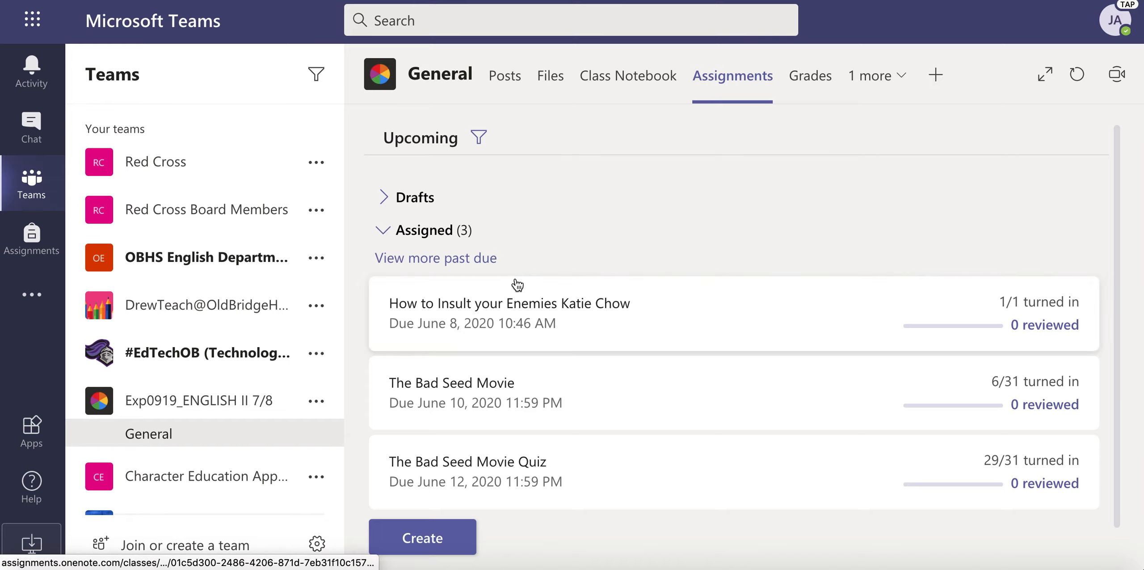
click(385, 201)
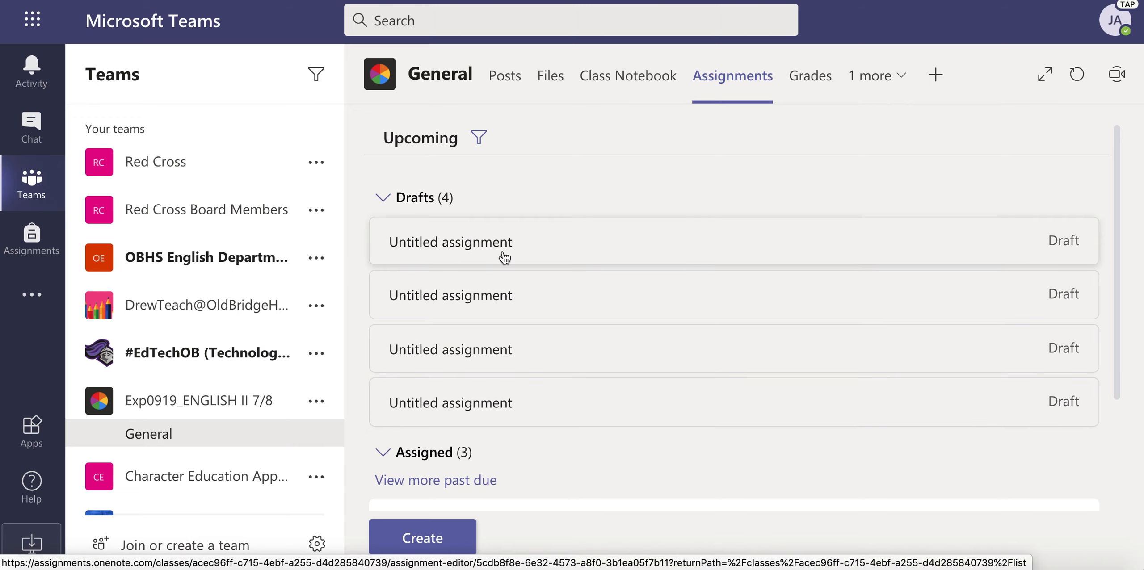
click(383, 199)
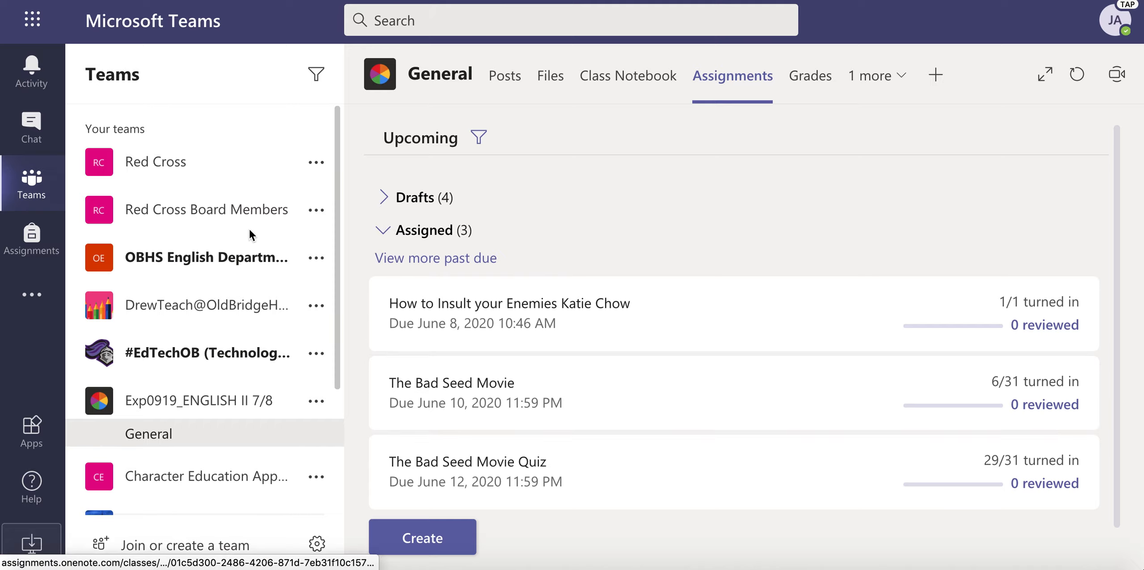
- View the Exp0919_ENGLISH II 7/8 assignments through the global Assignments app, and return to the class team
click(32, 240)
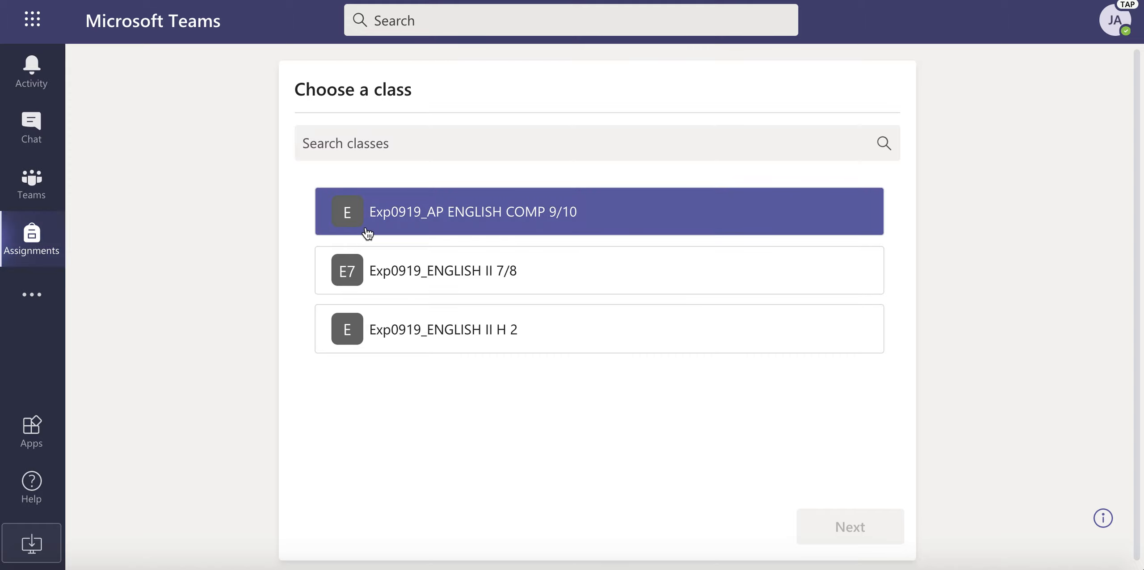
click(374, 284)
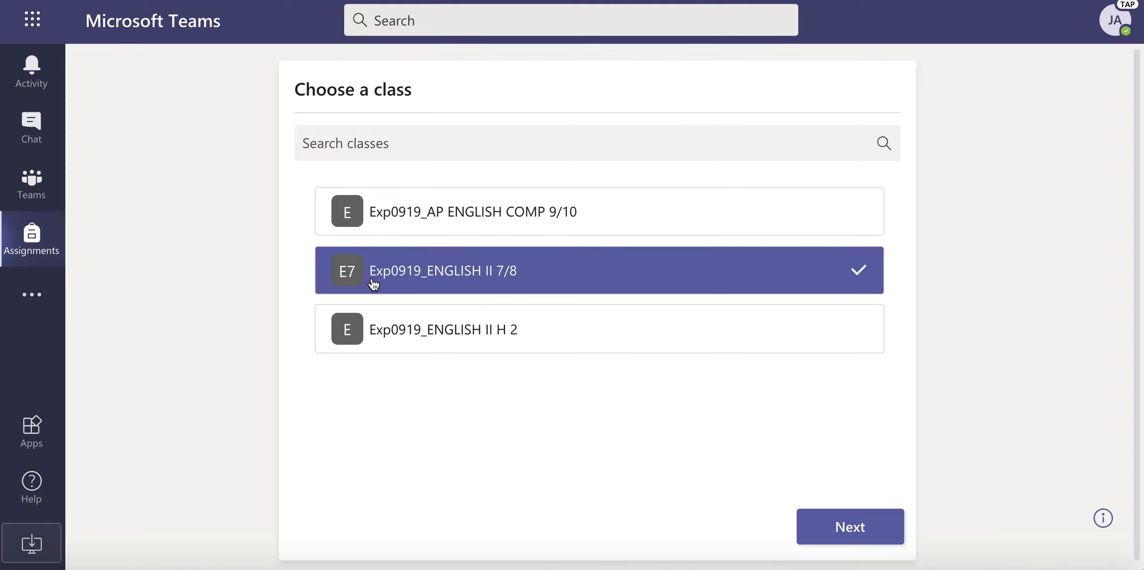
click(855, 534)
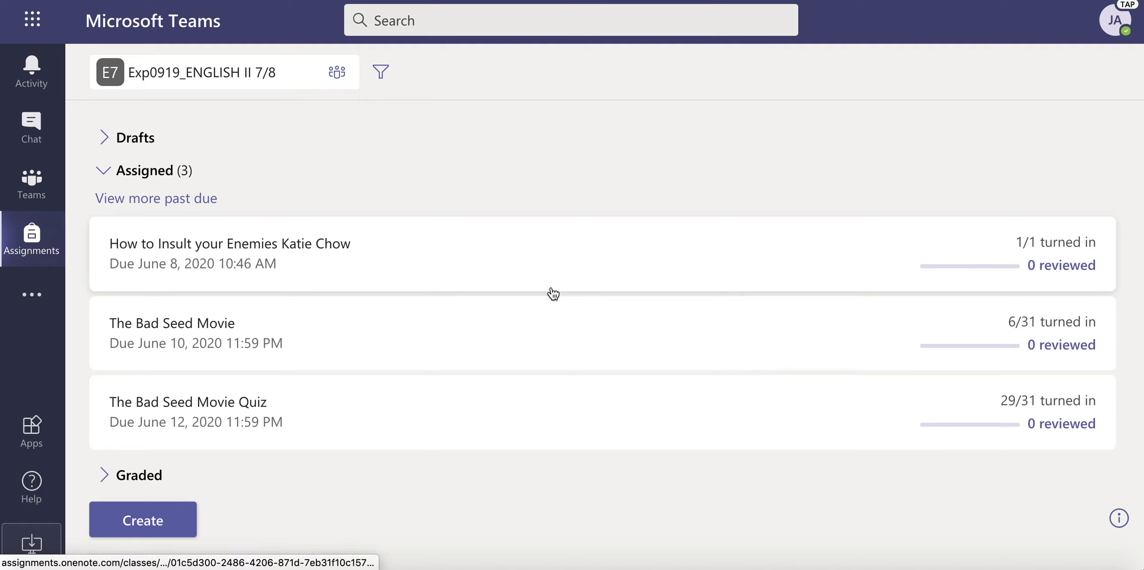
click(34, 191)
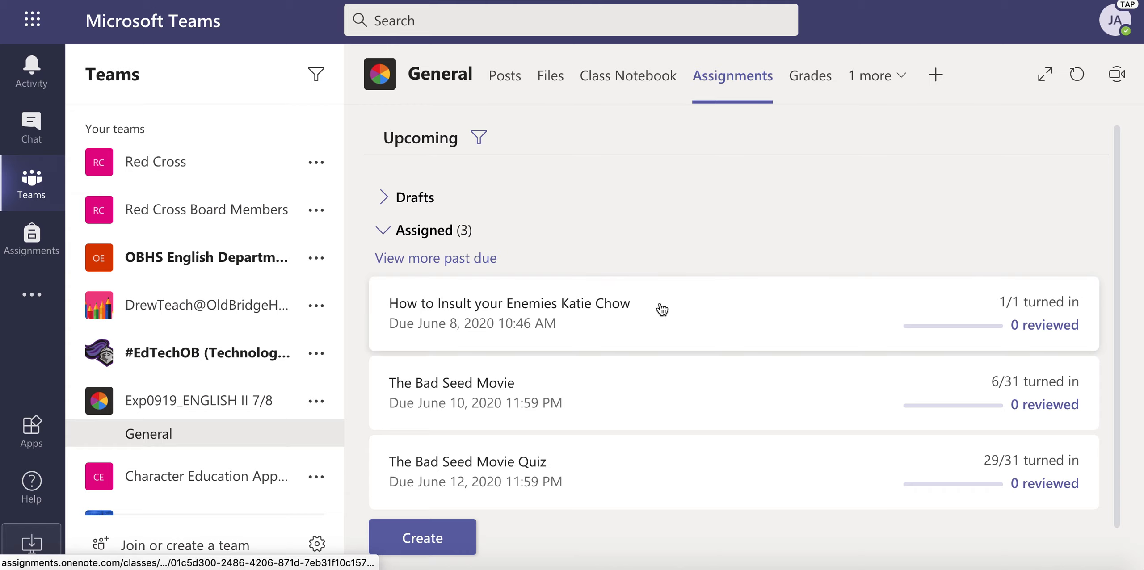
- Start creating an assignment from an existing one, choosing Exp0919_ENGLISH II H 2 as the class to reuse from
click(428, 543)
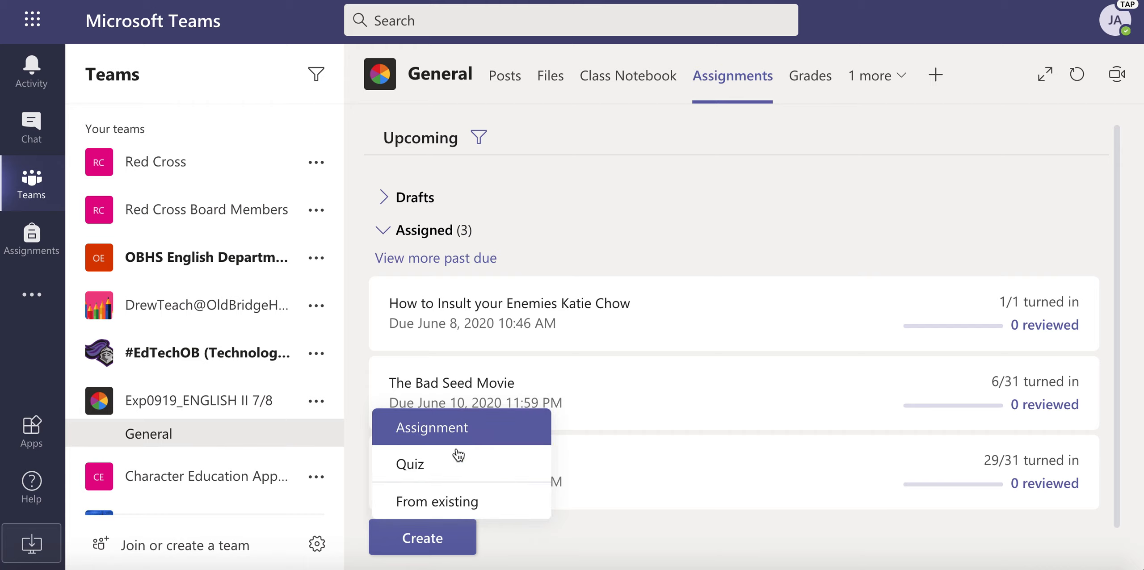
click(465, 507)
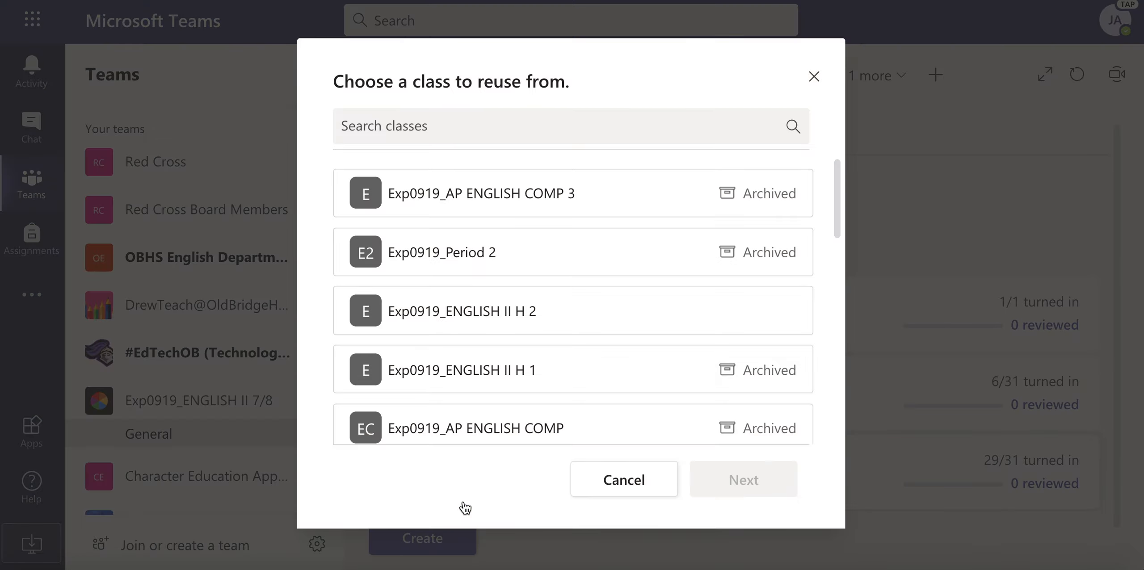
click(750, 416)
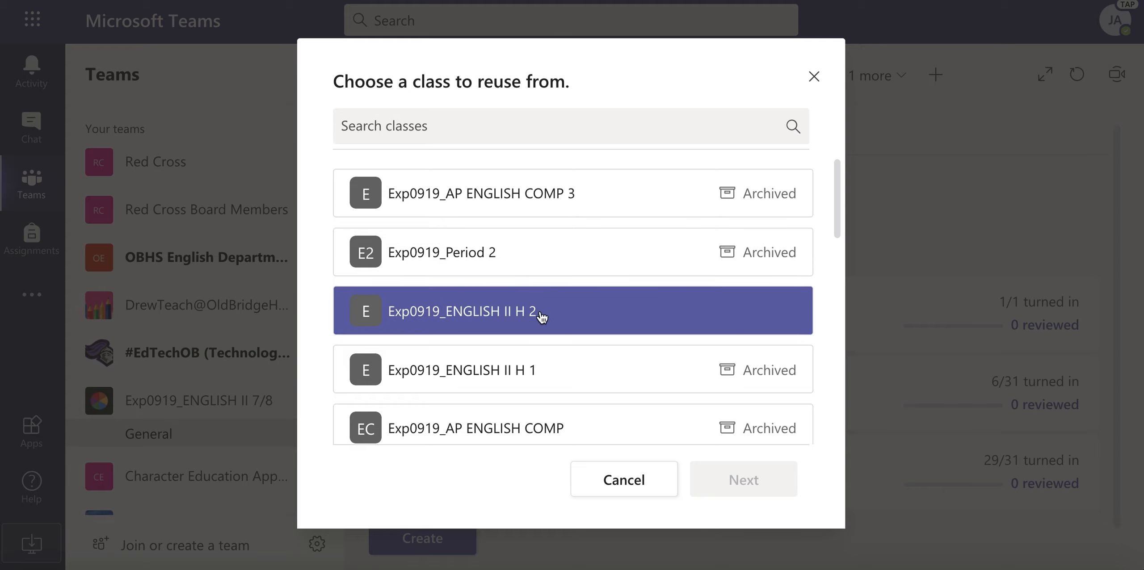
click(598, 312)
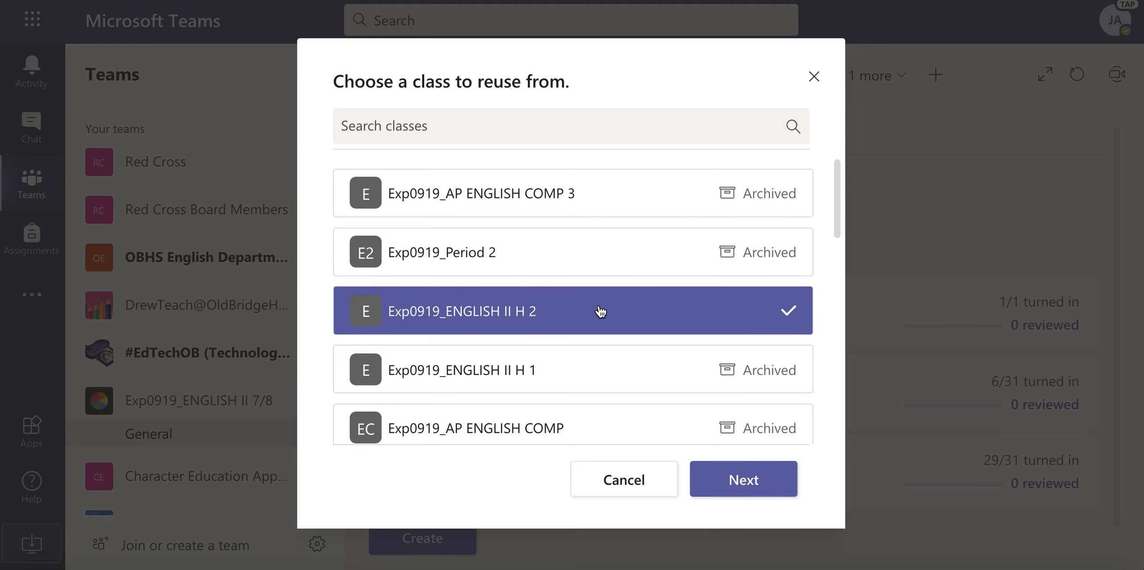
click(741, 487)
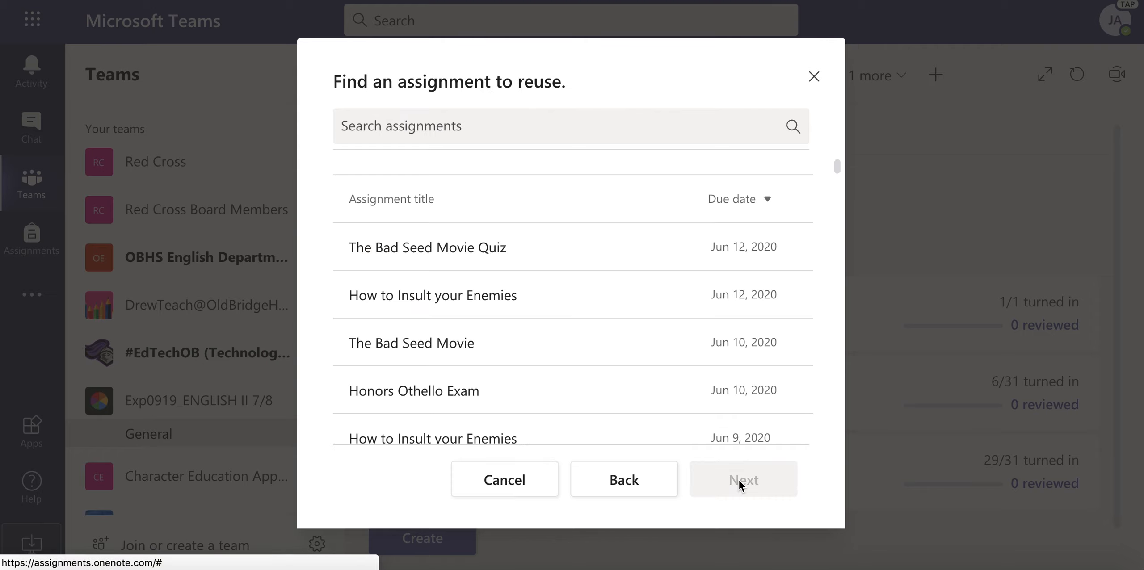
- Browse the reusable assignments, select "How to Insult your Enemies" dated Jun 5, 2020, and cancel the reuse
scroll(684, 402, down, 5)
scroll(684, 402, down, 10)
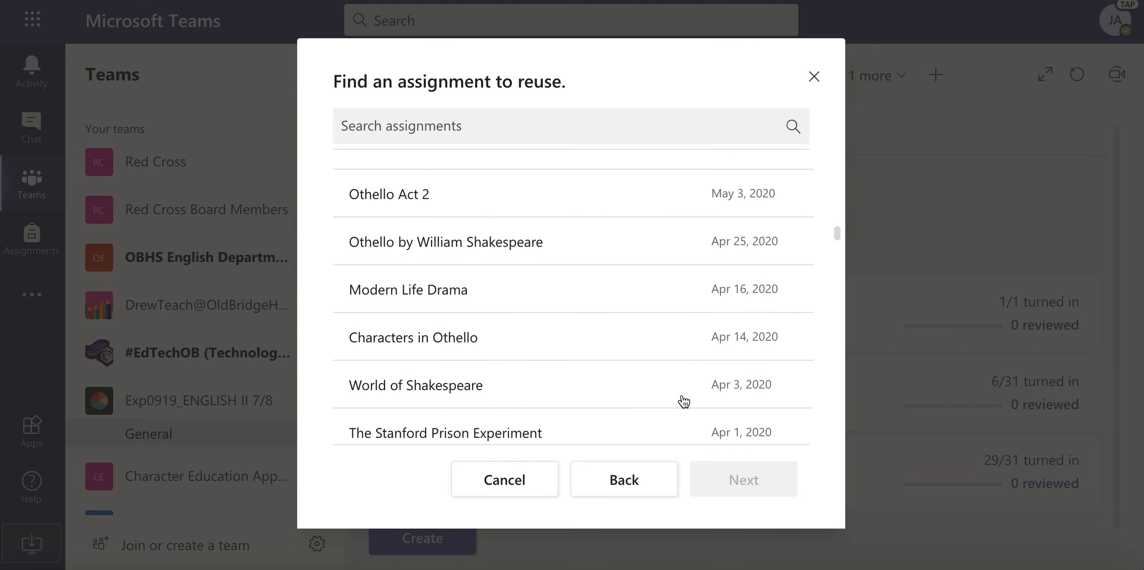
scroll(683, 402, down, 9)
scroll(684, 402, down, 11)
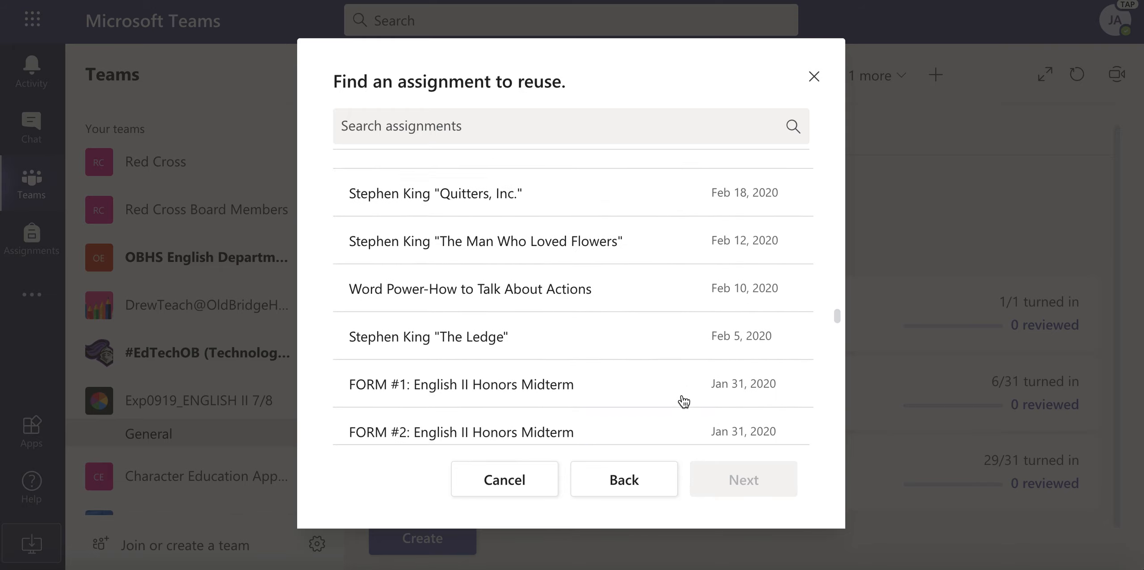
scroll(684, 402, down, 5)
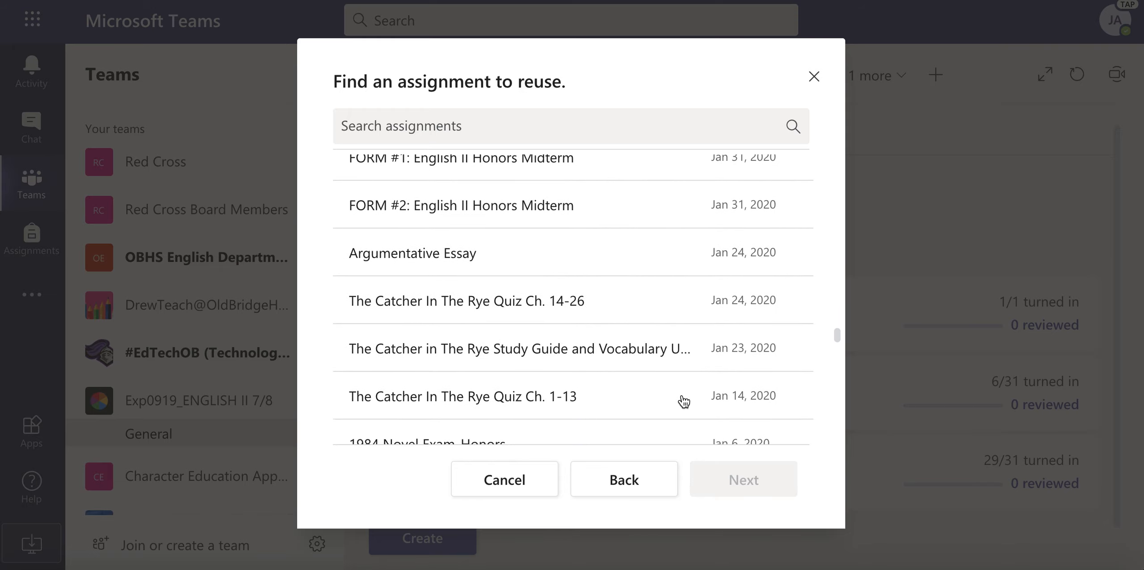
scroll(684, 402, up, 20)
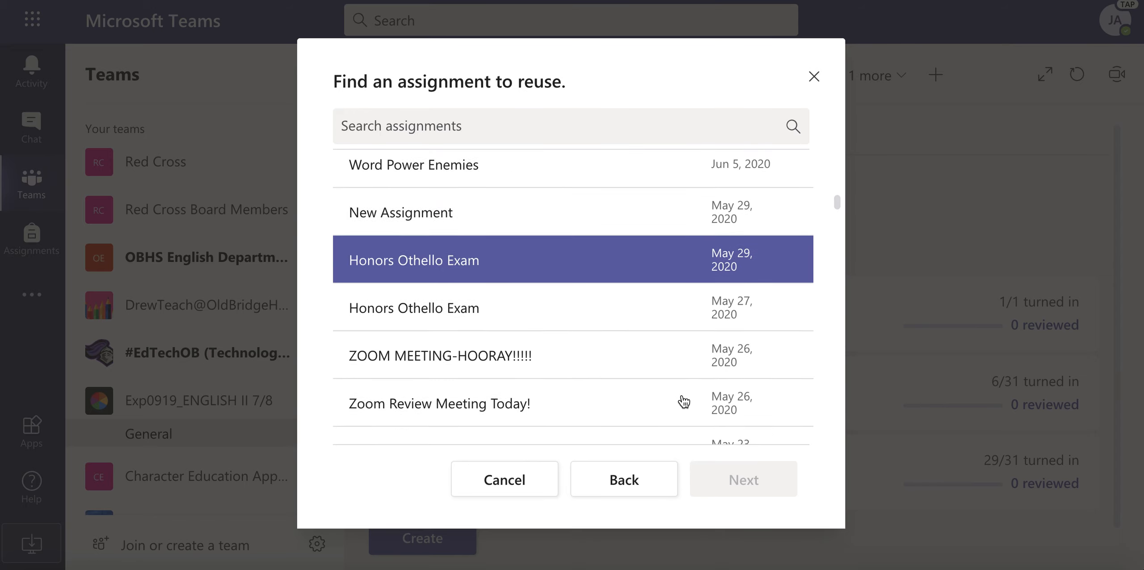
scroll(684, 403, up, 4)
click(662, 404)
click(606, 317)
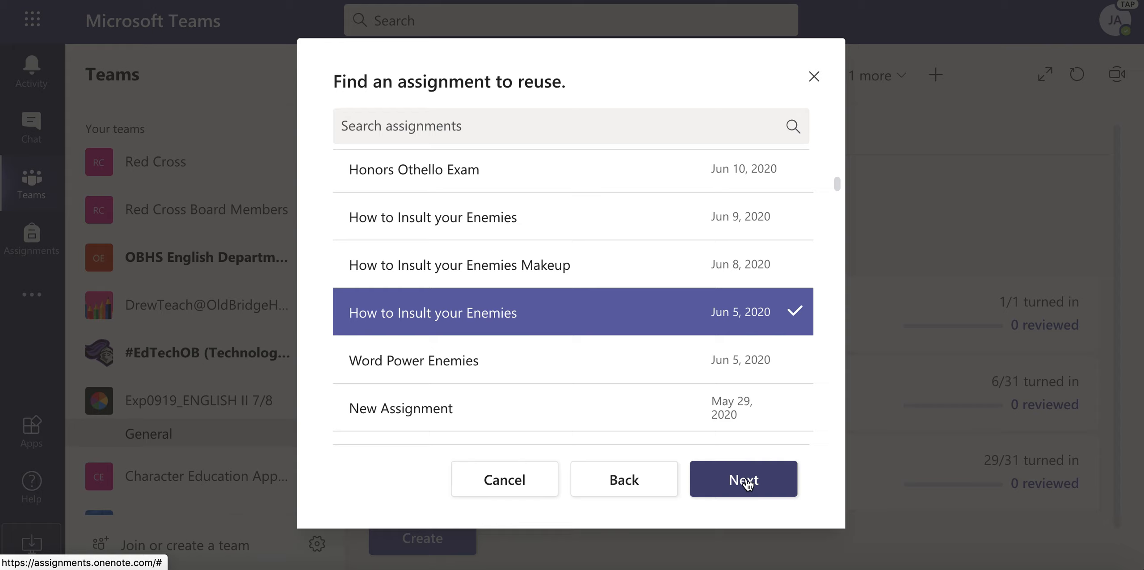
click(513, 483)
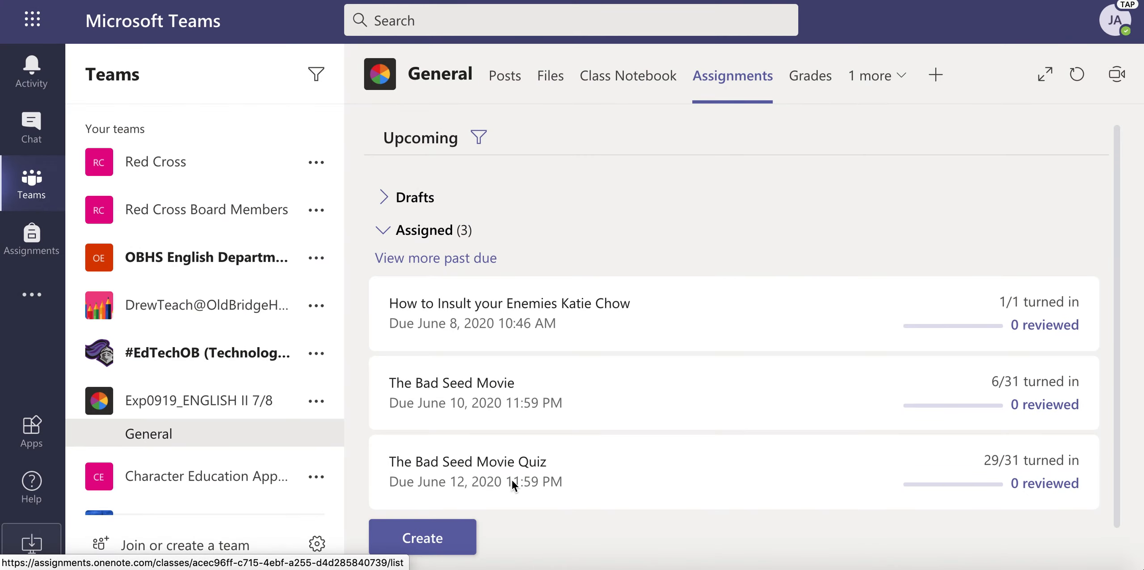
- Create a new blank assignment and title it "Sample Assignment"
click(434, 537)
click(449, 440)
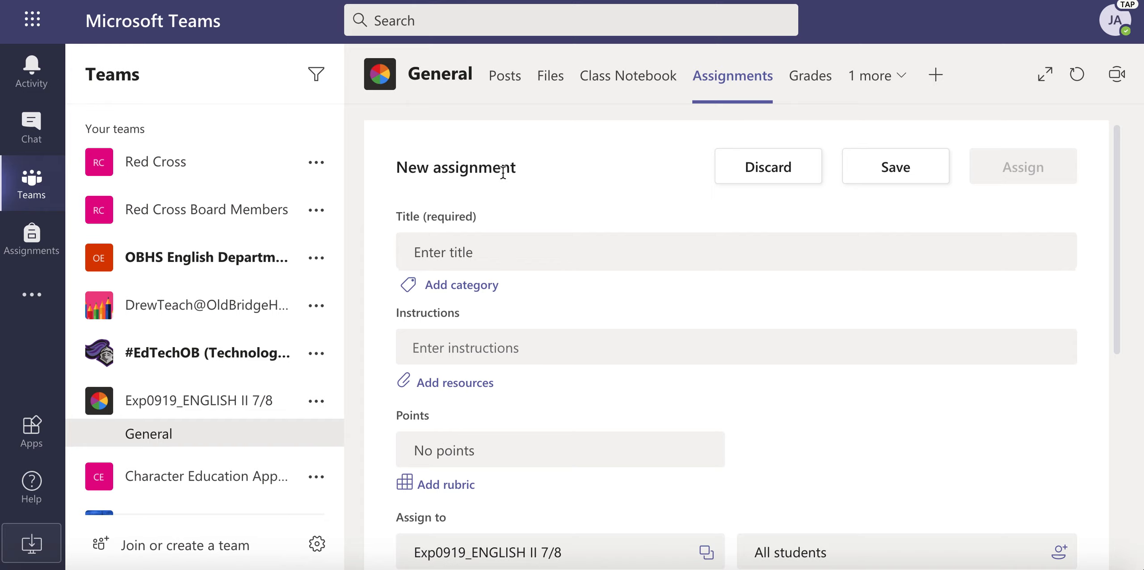
click(533, 254)
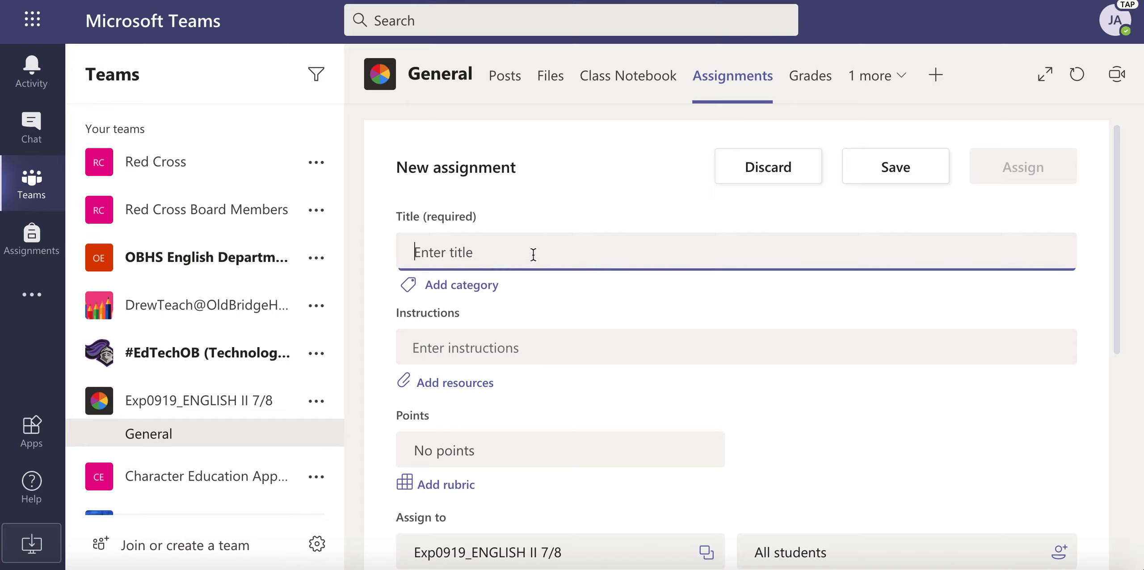
text(Sample )
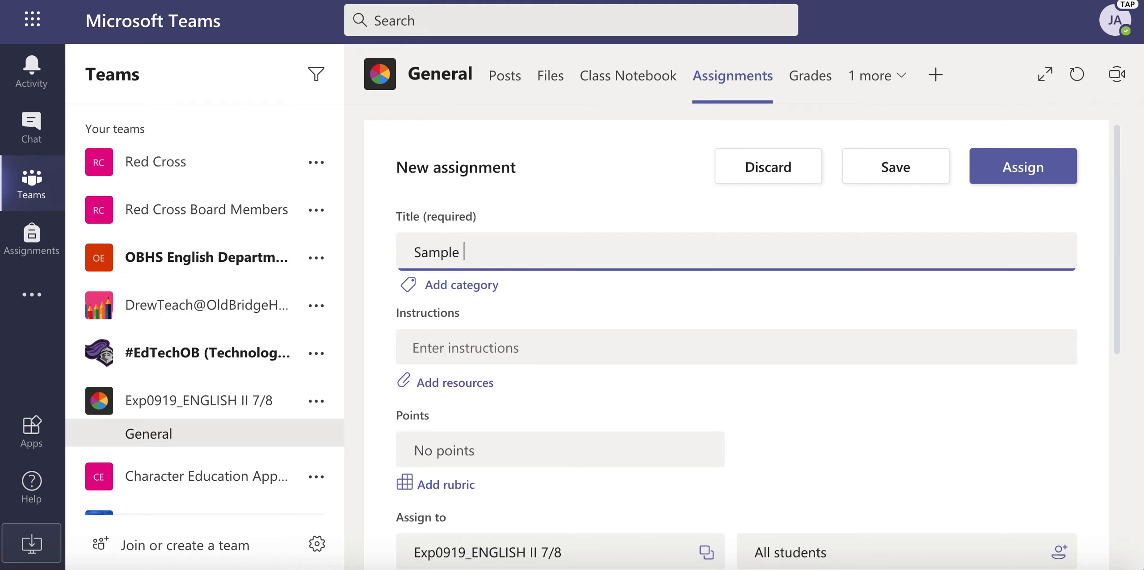
text(Assignment)
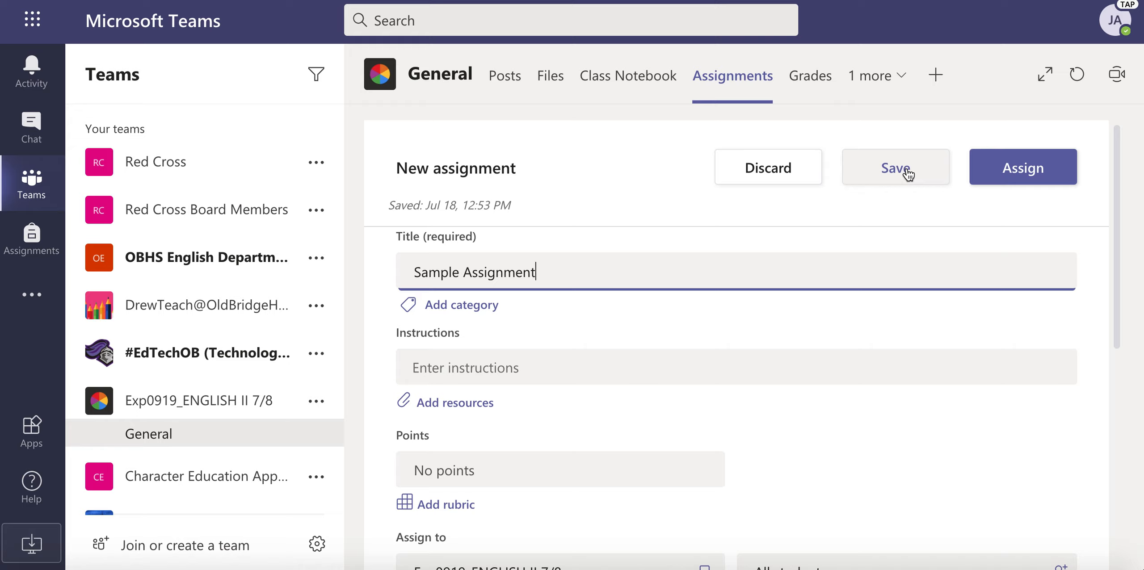
- Examine the formatting and link options for the assignment's instructions without entering any text
click(727, 363)
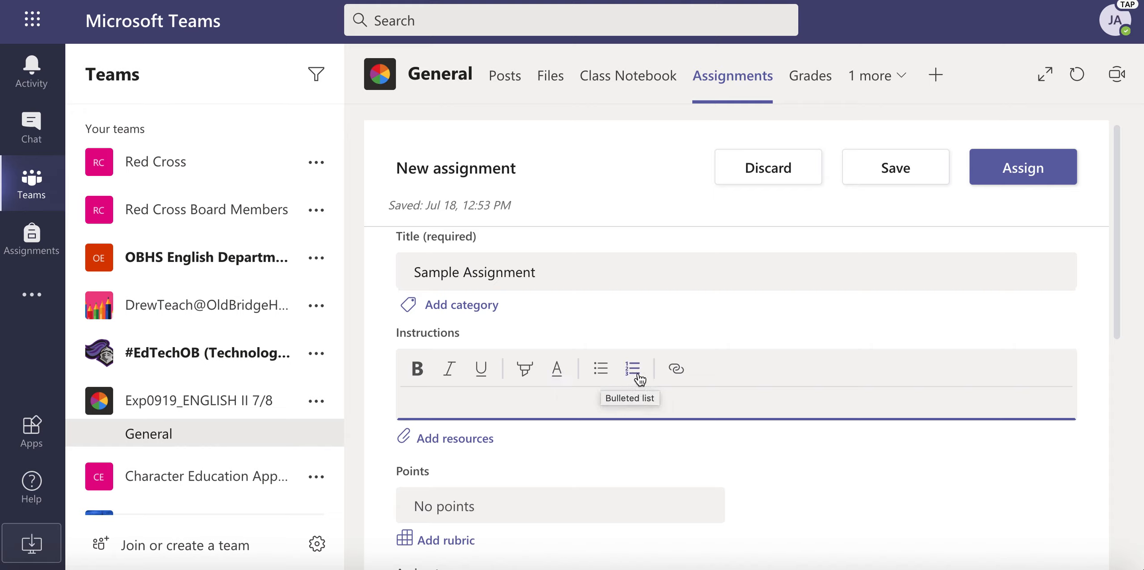
click(678, 369)
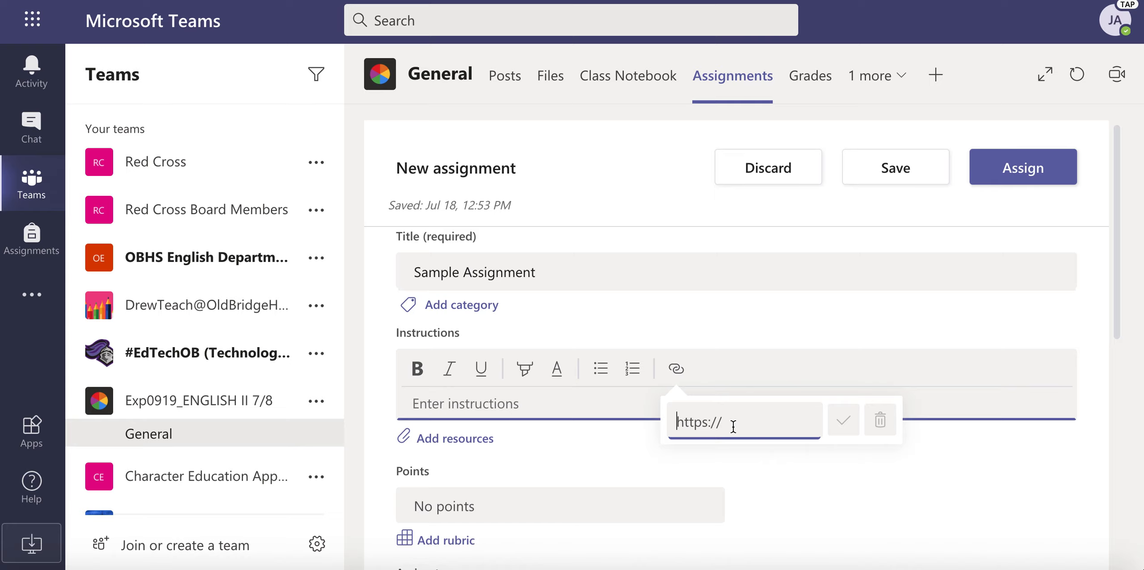
click(615, 397)
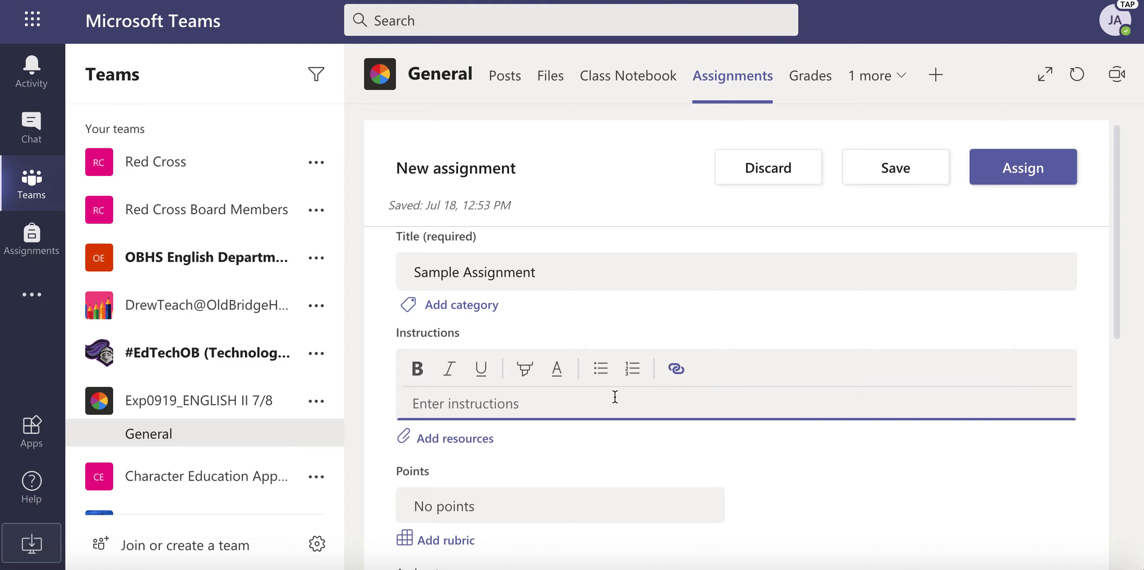
click(463, 443)
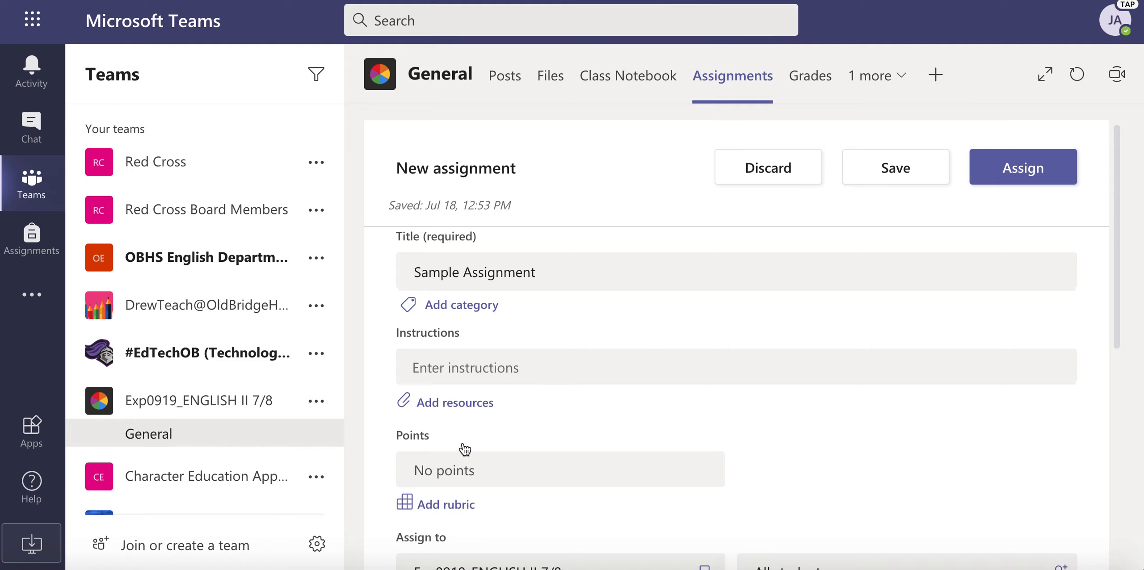
- Review the resource options for attaching a link or a new PowerPoint presentation, and cancel without attaching anything
click(455, 402)
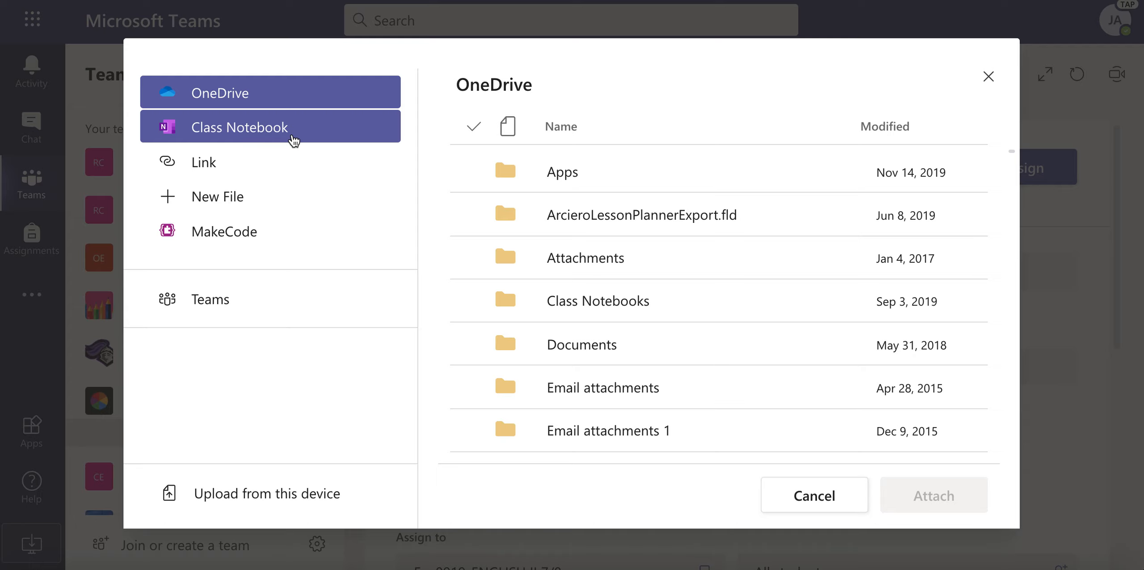
click(198, 170)
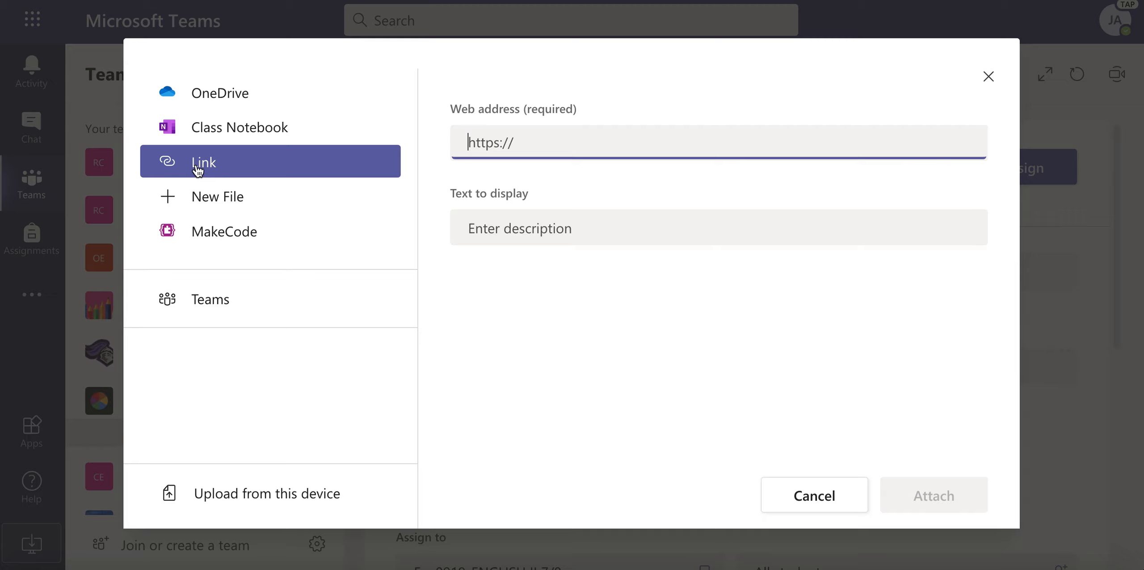
click(217, 198)
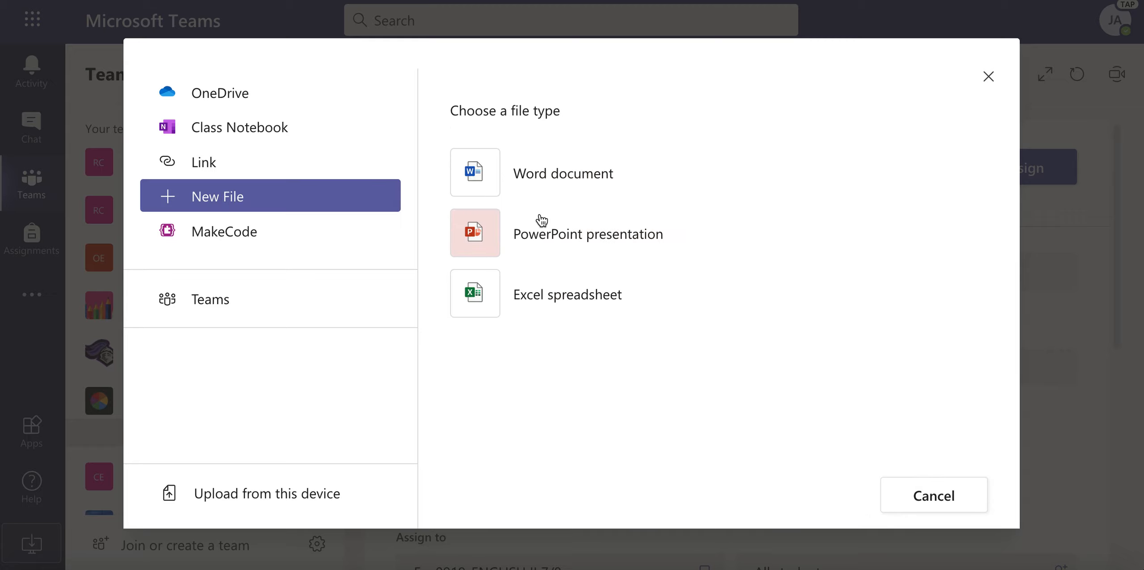
click(591, 245)
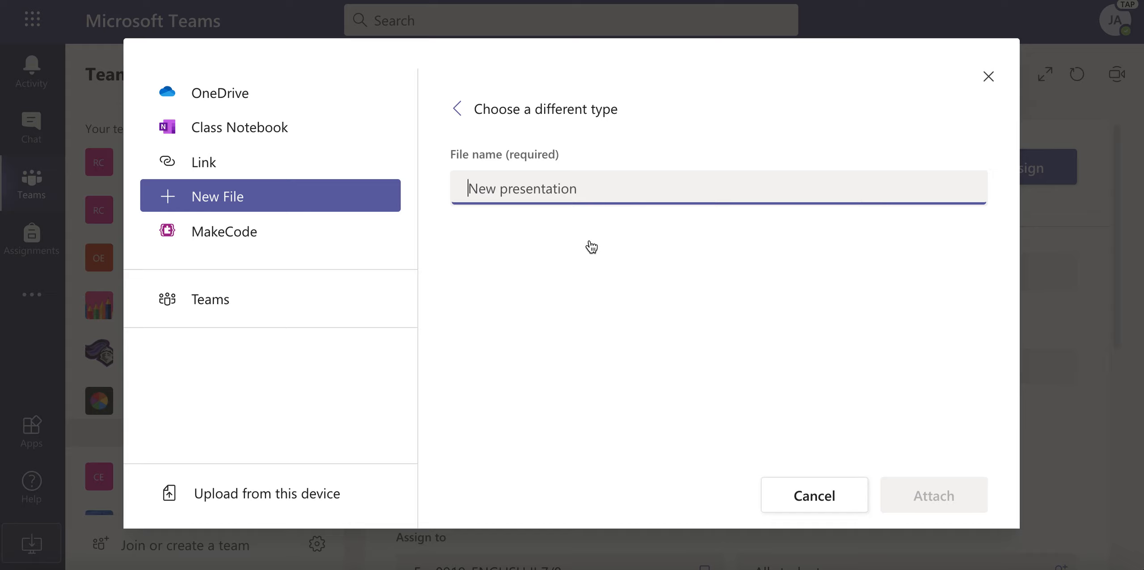
click(217, 197)
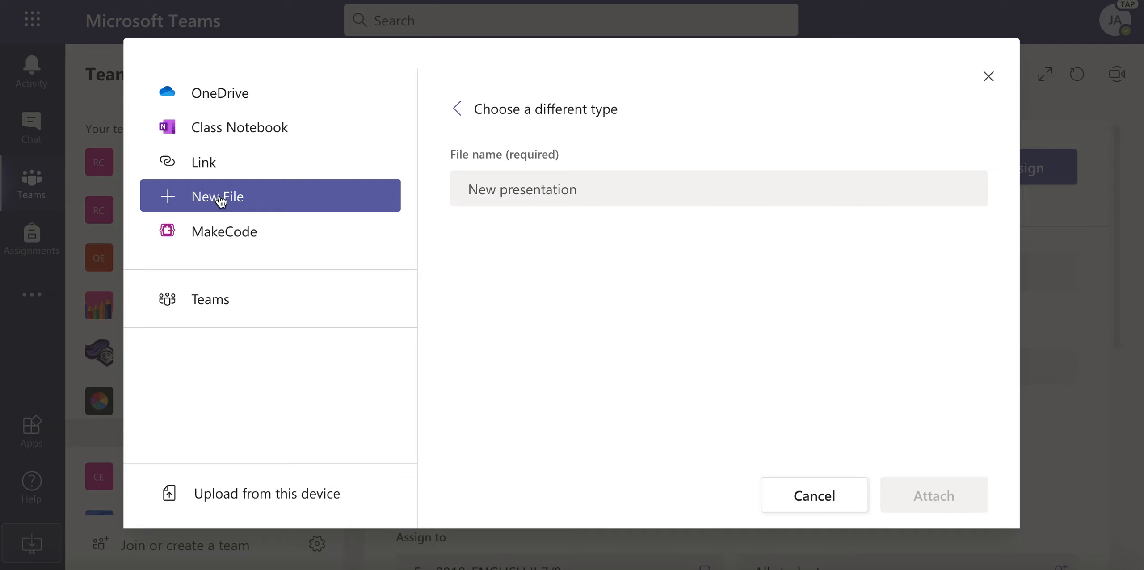
click(811, 497)
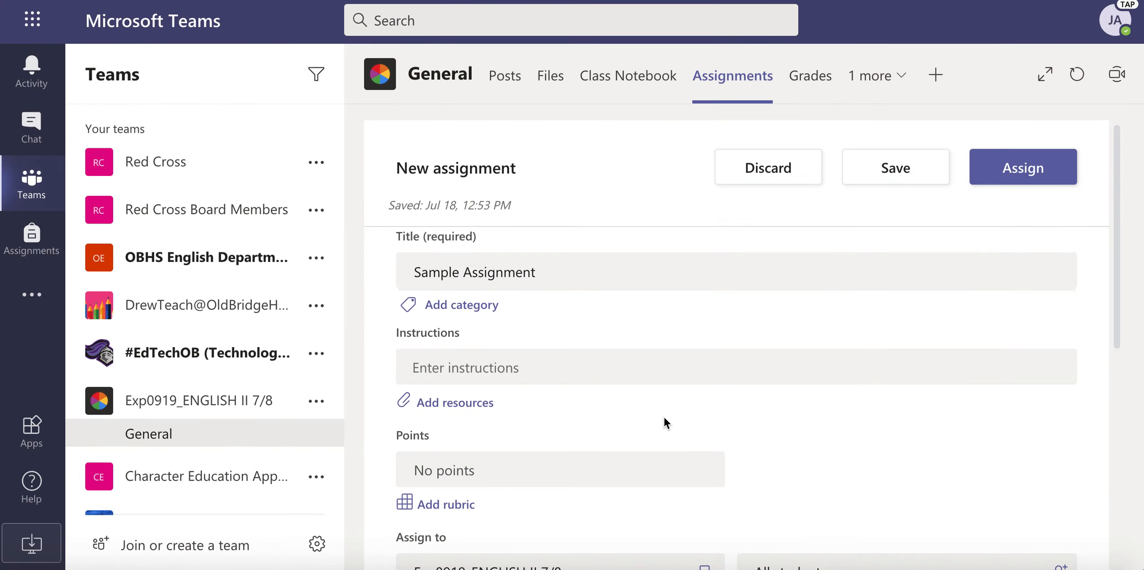
- Browse this device's files for a resource to upload, select "sel pic", and cancel without attaching it
click(470, 404)
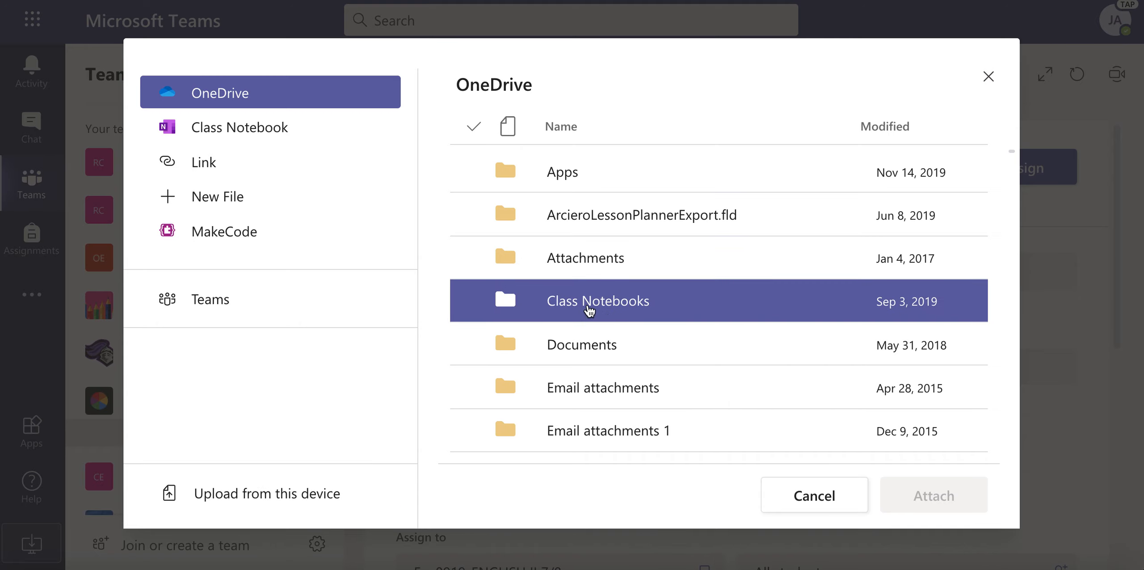
click(231, 497)
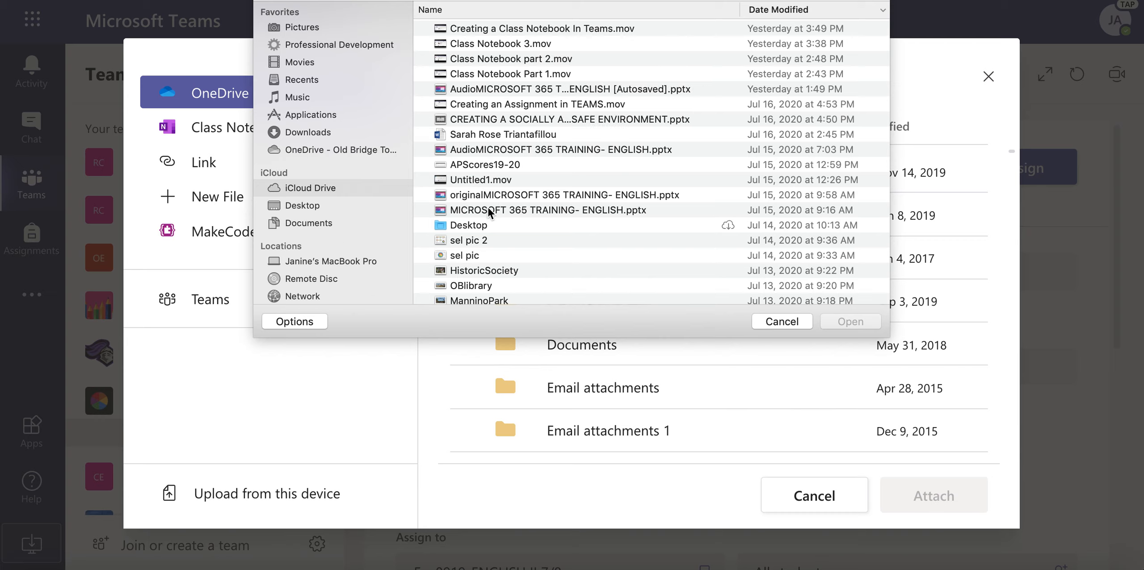
click(473, 257)
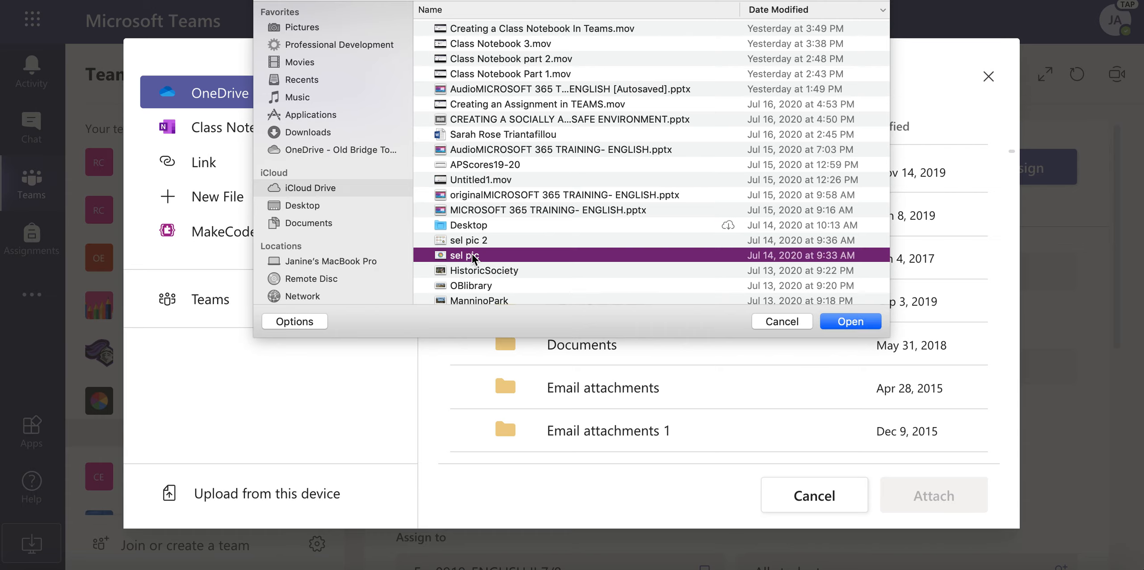
click(780, 325)
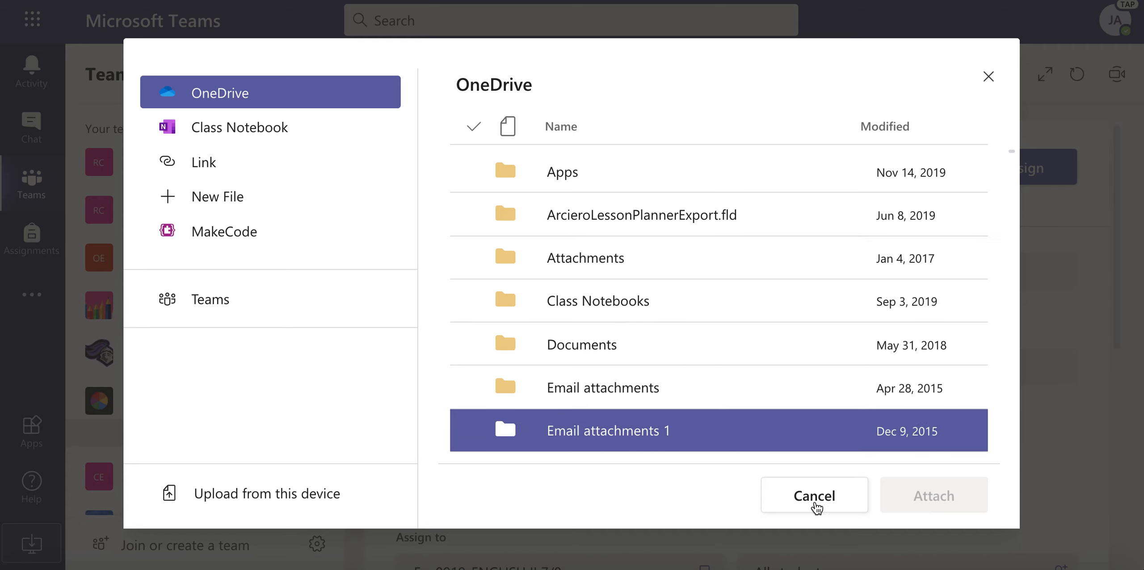
click(811, 505)
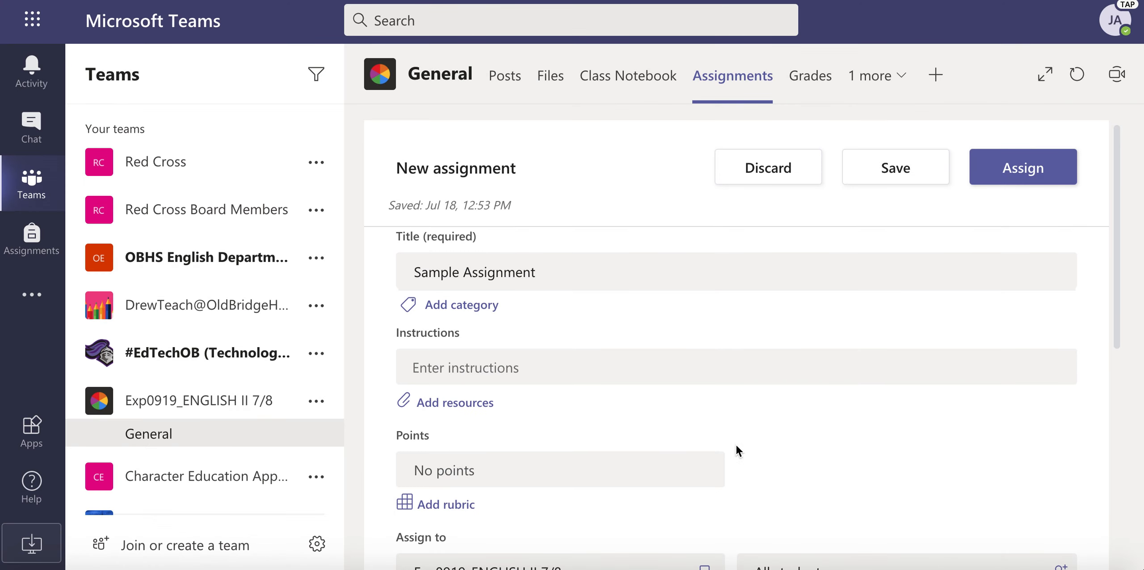
- Try point values of 100 and 50 for the assignment, clearing each one to leave it without points
scroll(506, 420, down, 3)
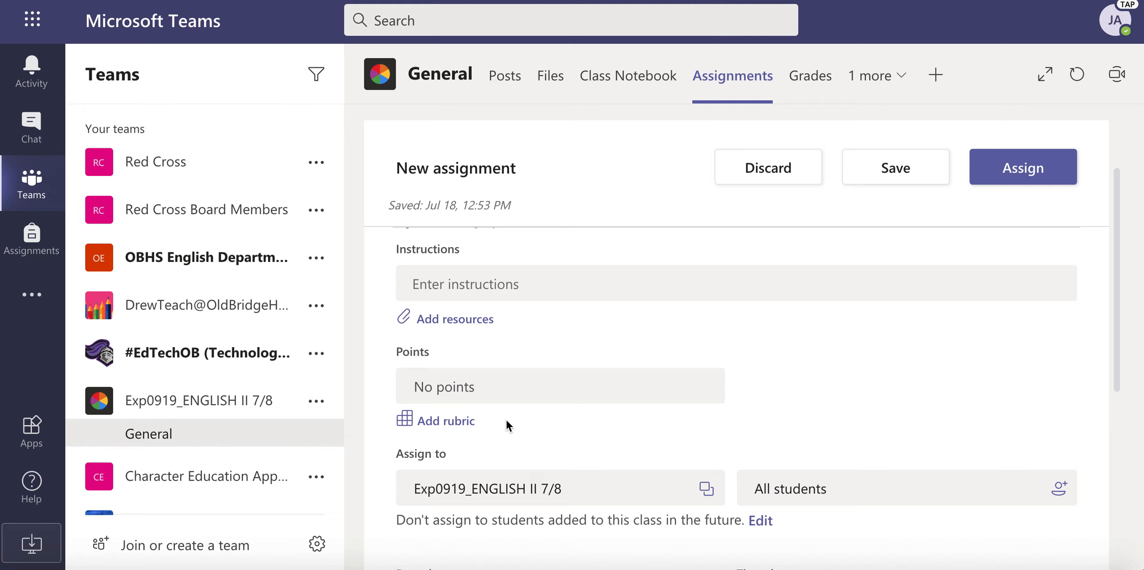
click(498, 390)
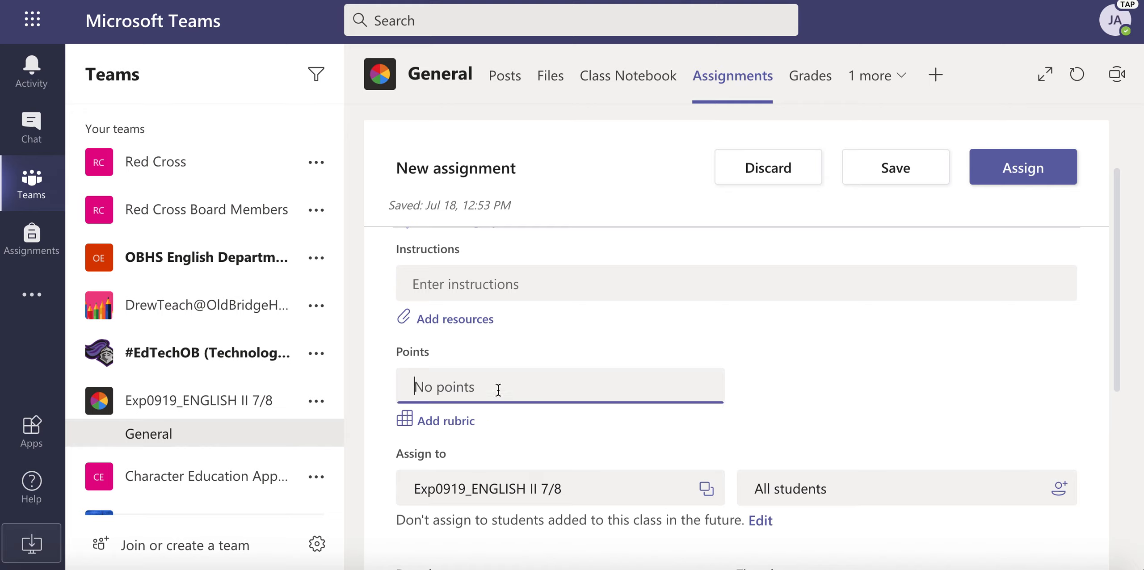
text(100)
key(BackSpace)
key(BackSpace)
key(BackSpace)
text(50)
key(BackSpace)
key(BackSpace)
- Examine the grading criteria and weights of the "Essay Writing" rubric, and close it without attaching it
click(454, 428)
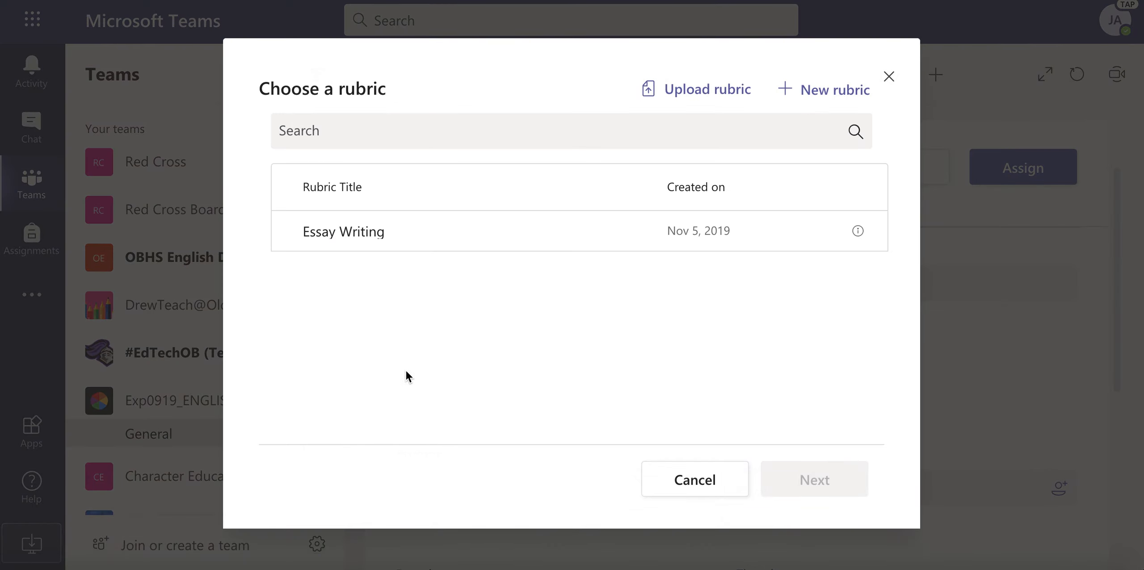
click(356, 241)
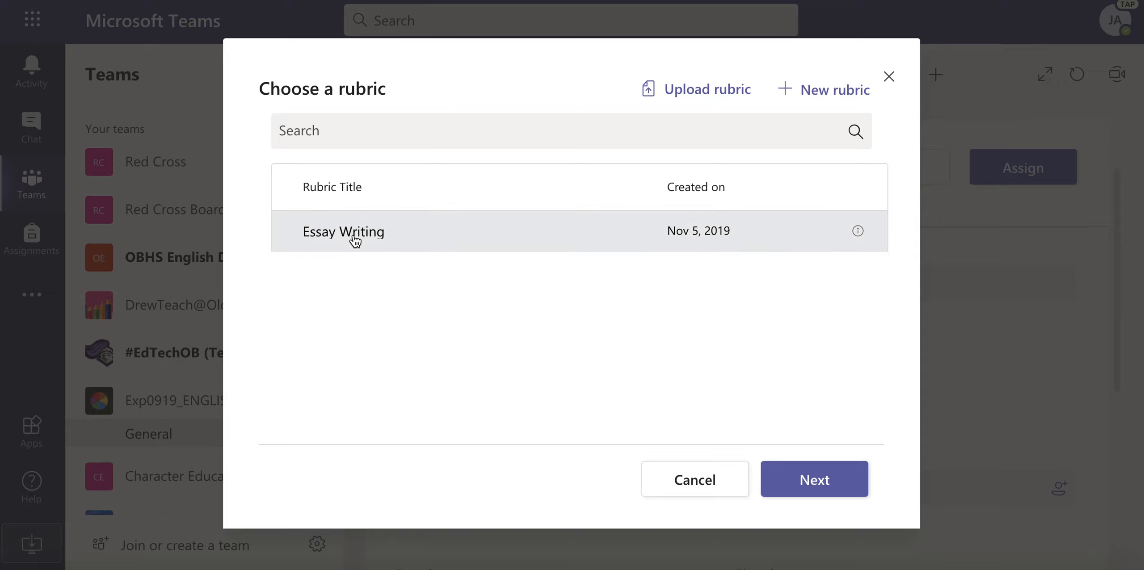
click(821, 492)
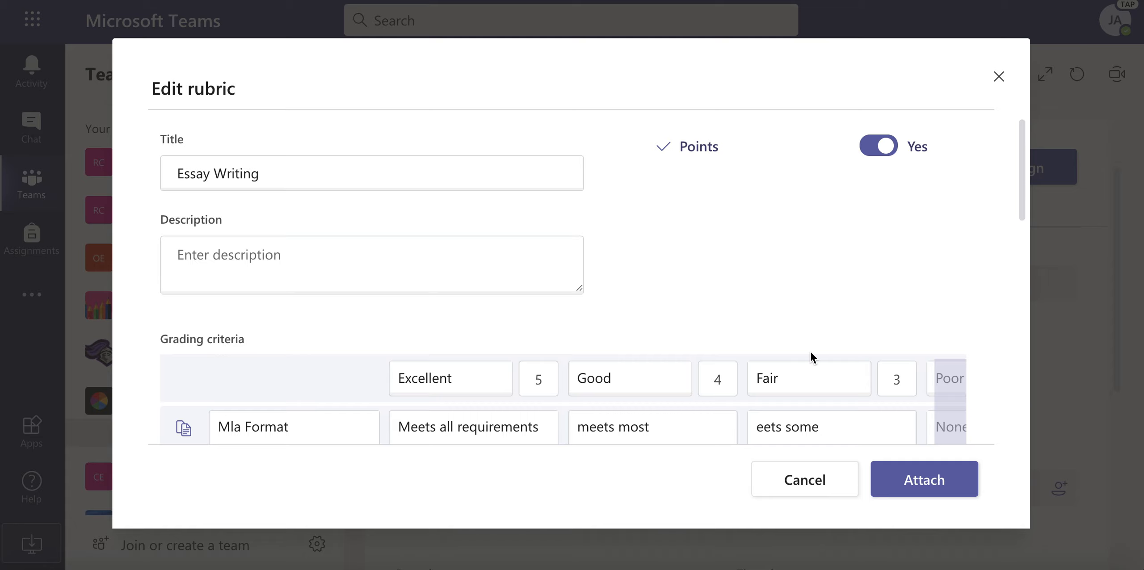
scroll(811, 353, down, 5)
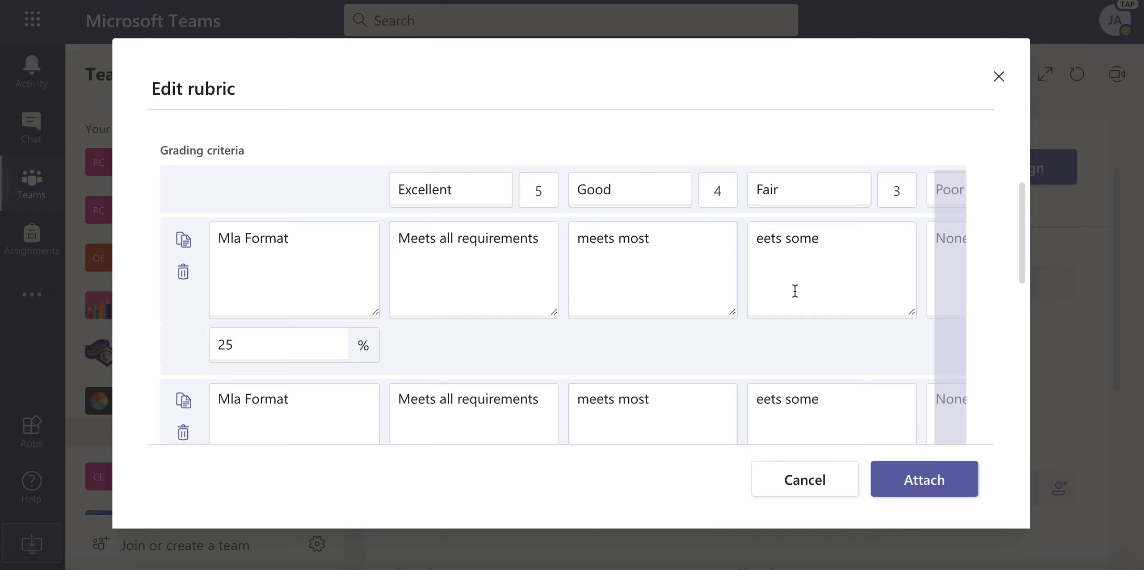
scroll(847, 317, down, 3)
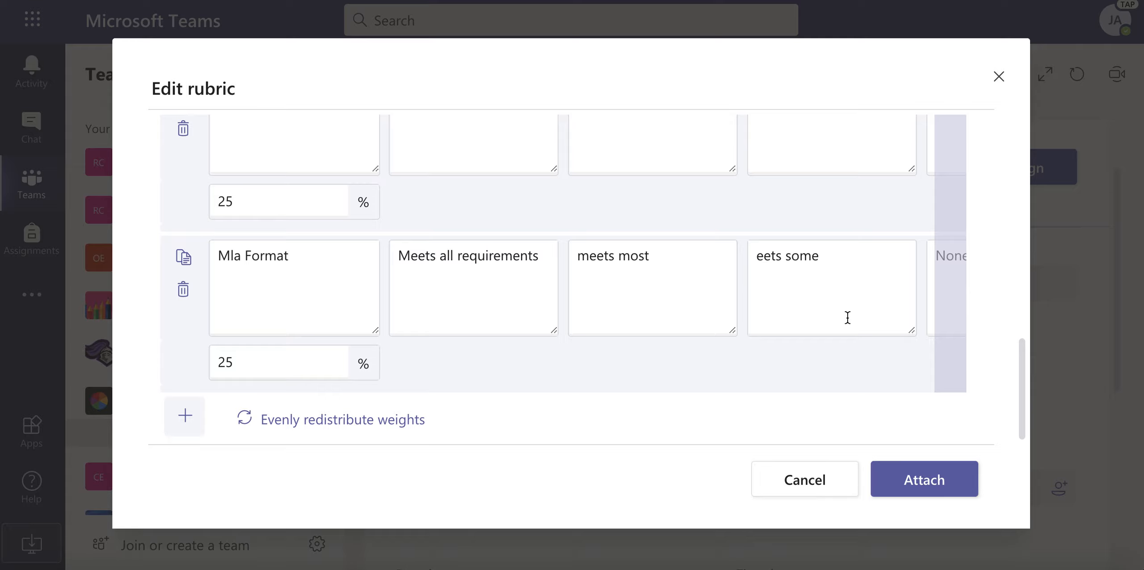
scroll(847, 318, up, 3)
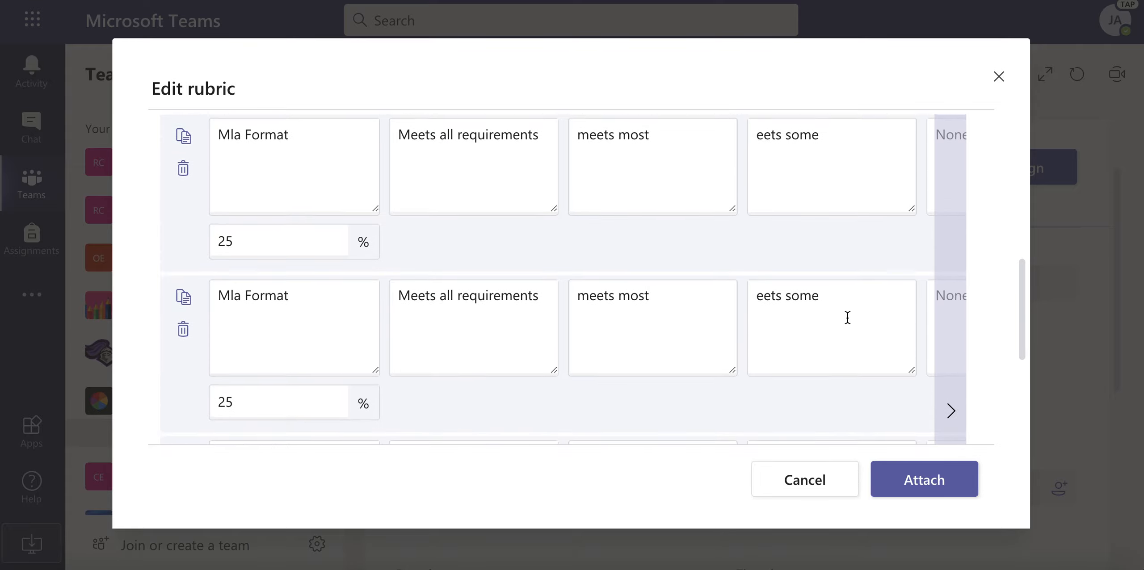
scroll(278, 394, down, 1)
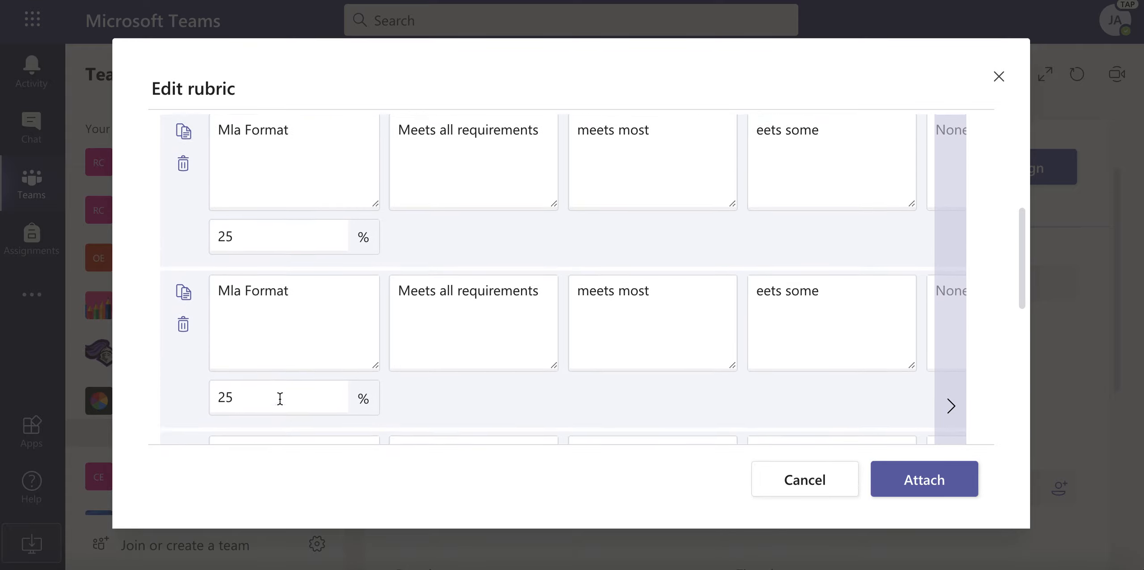
scroll(281, 399, down, 1)
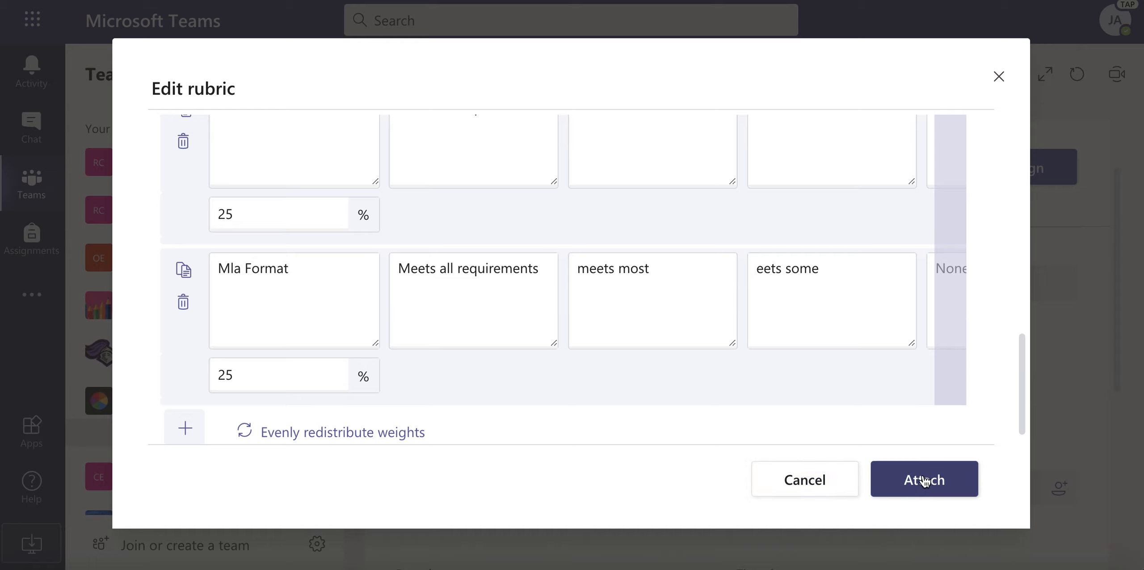
click(1000, 77)
- Add Exp0919_ENGLISH II H 2 as a second class receiving the assignment
scroll(868, 328, down, 3)
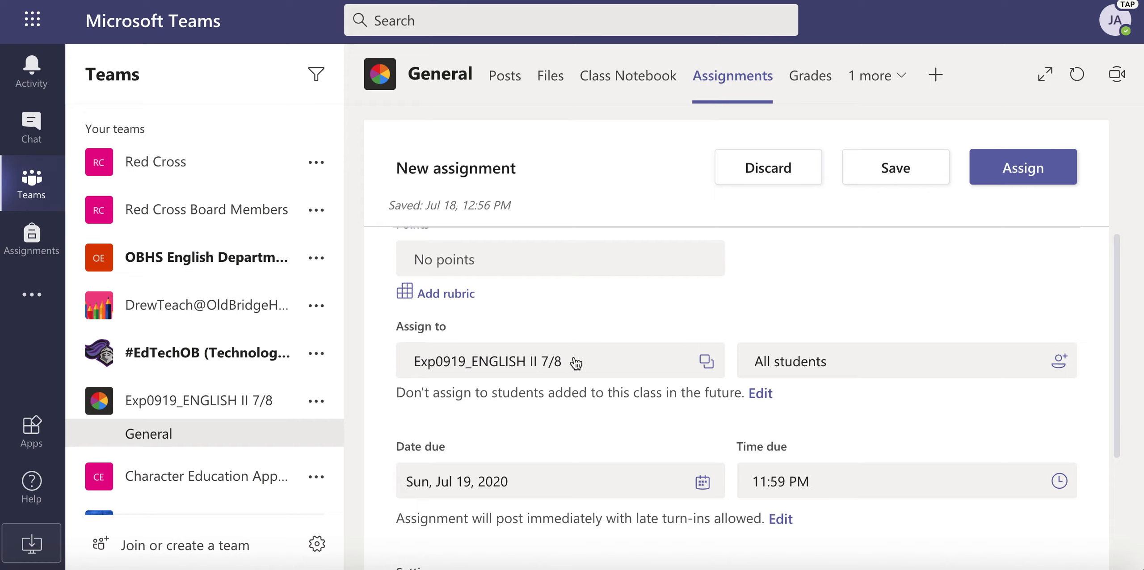
click(706, 364)
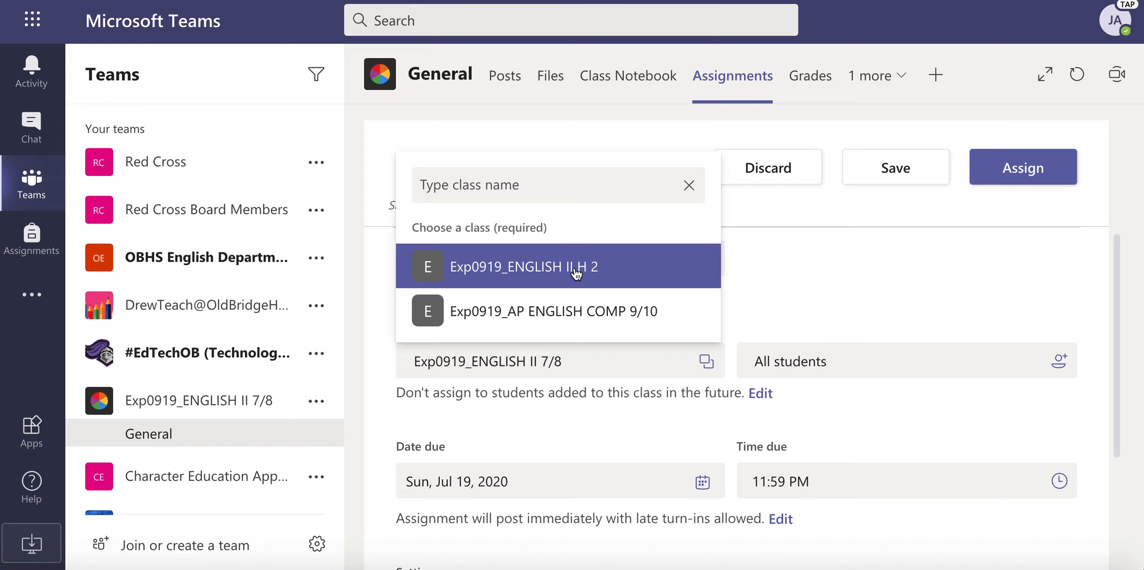
click(600, 273)
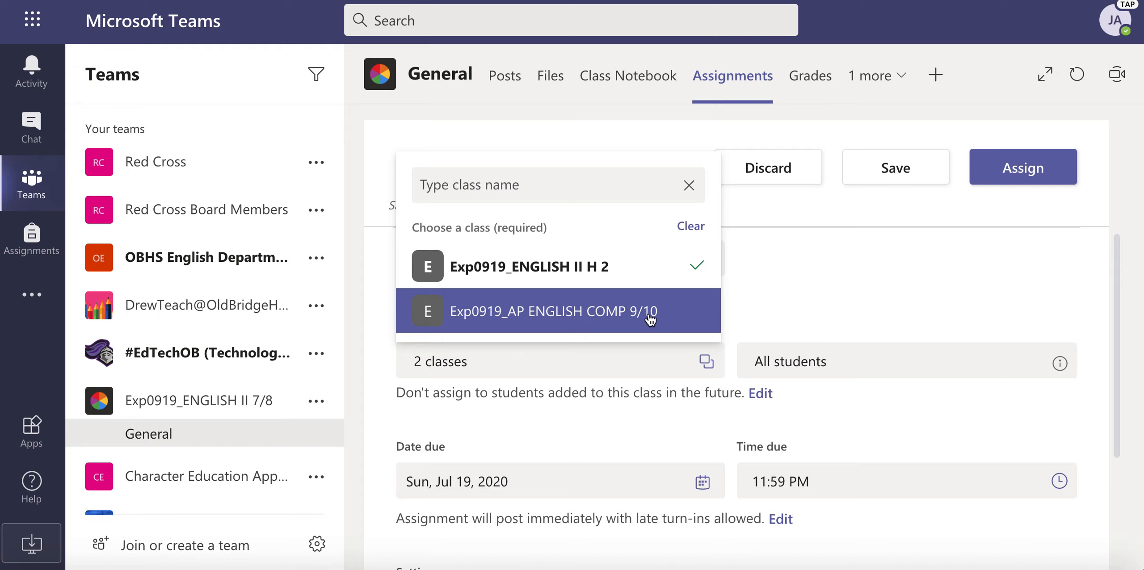
click(773, 291)
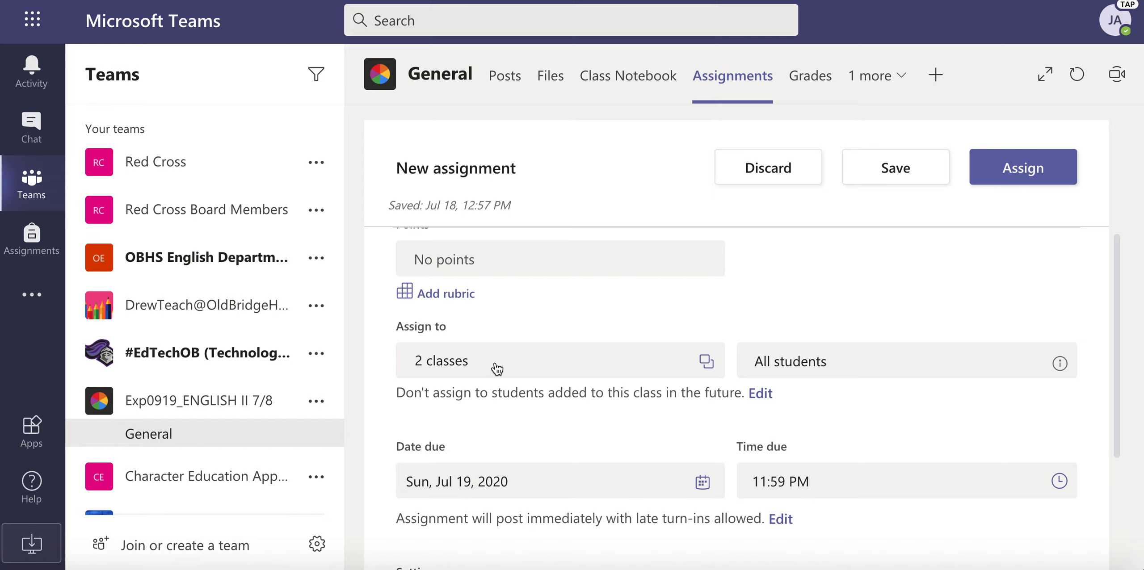
- Look back through the General channel's posts for the "The Bad Seed Movie Quiz" assignment notification
click(506, 77)
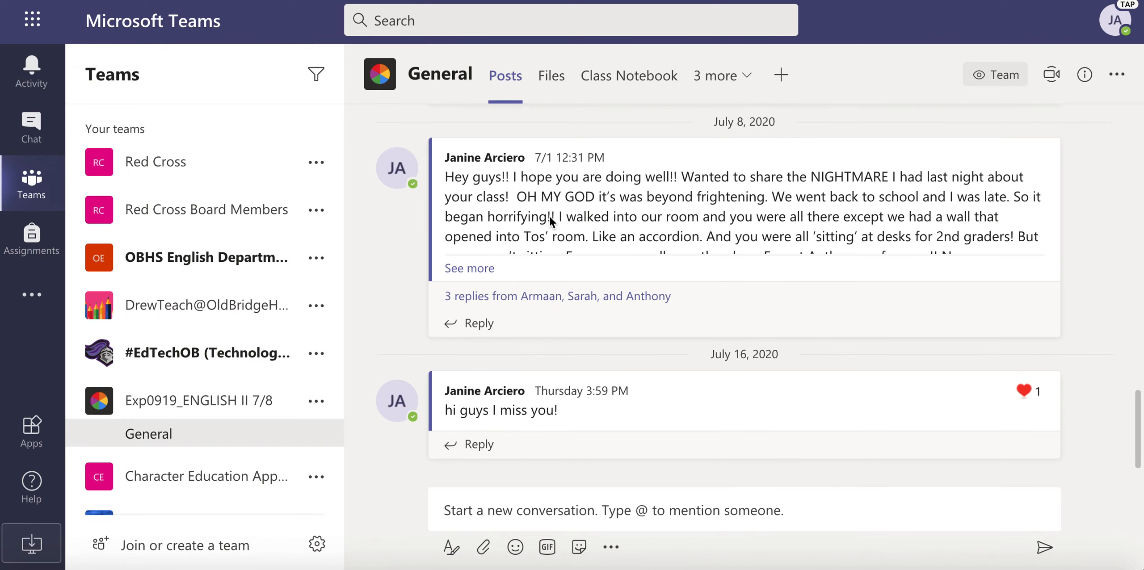
scroll(550, 219, up, 5)
scroll(550, 216, up, 10)
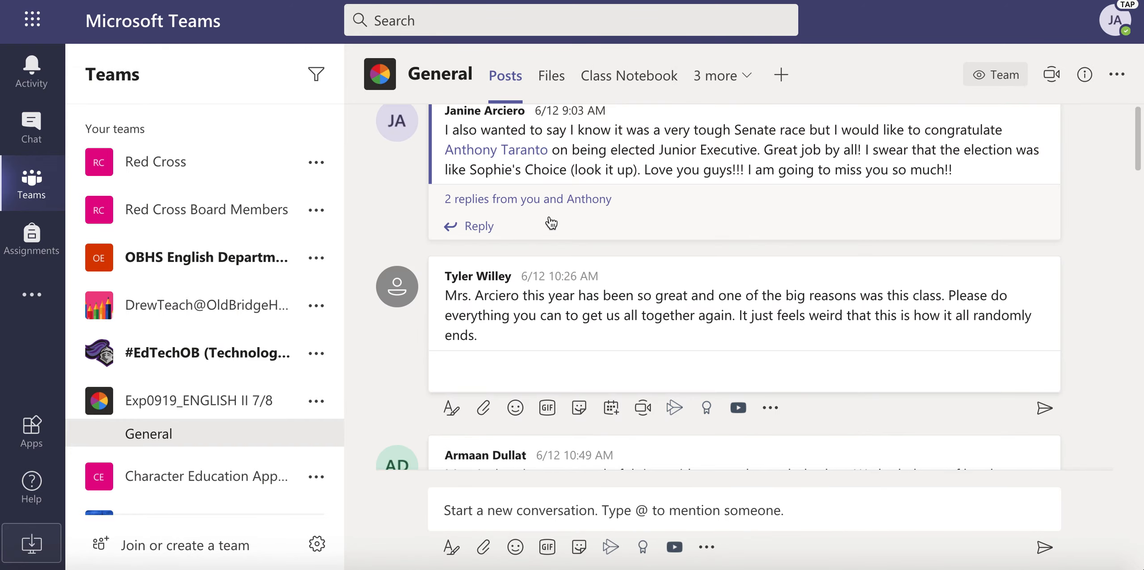
scroll(551, 222, up, 10)
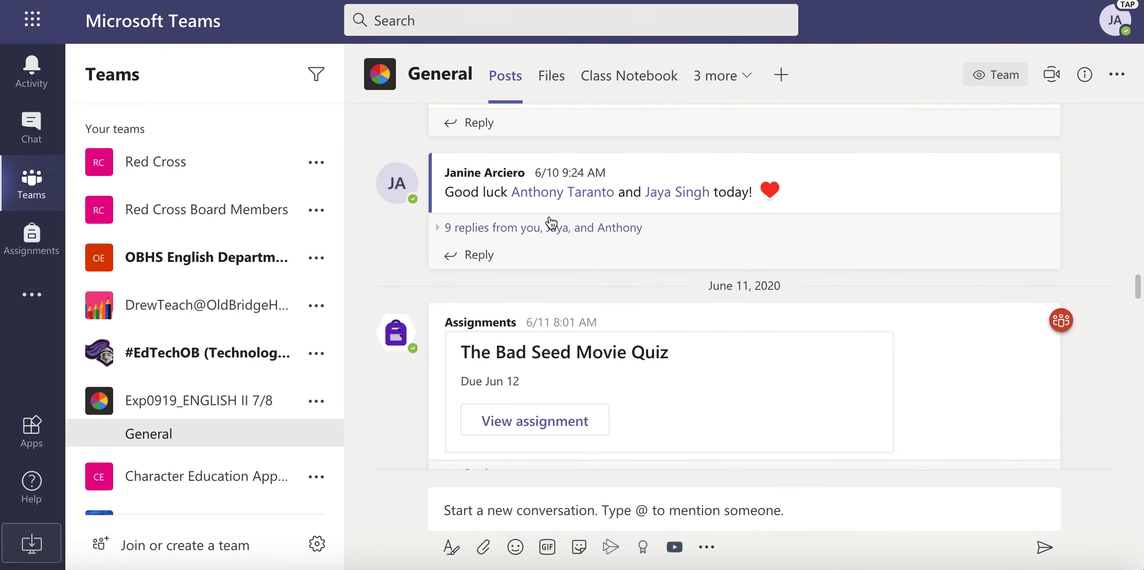
scroll(550, 217, down, 1)
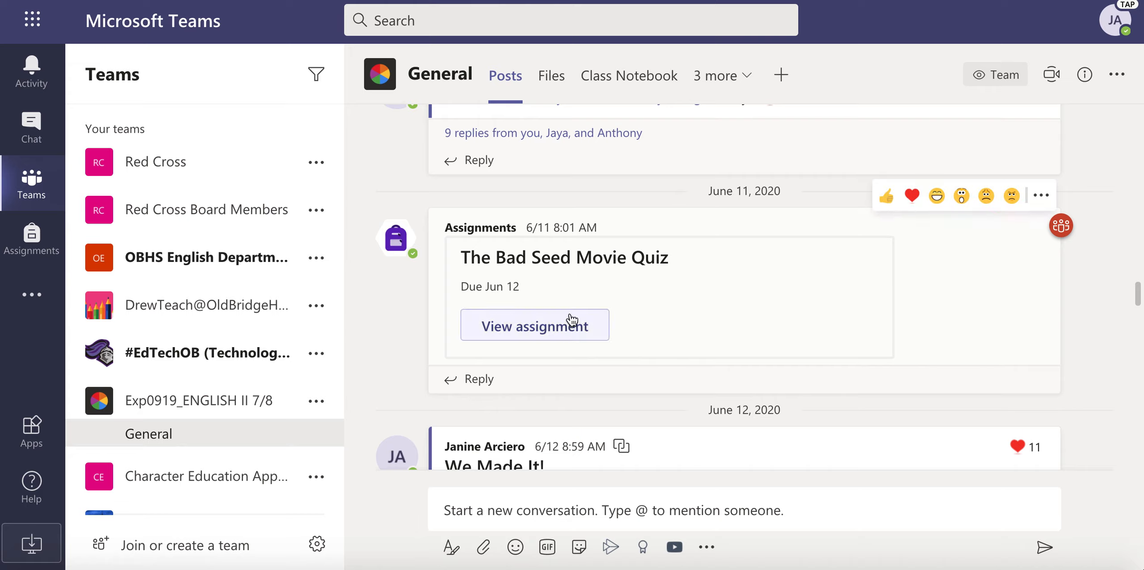
- Return to the class assignments and reopen the "Sample Assignment" draft
click(741, 77)
click(733, 144)
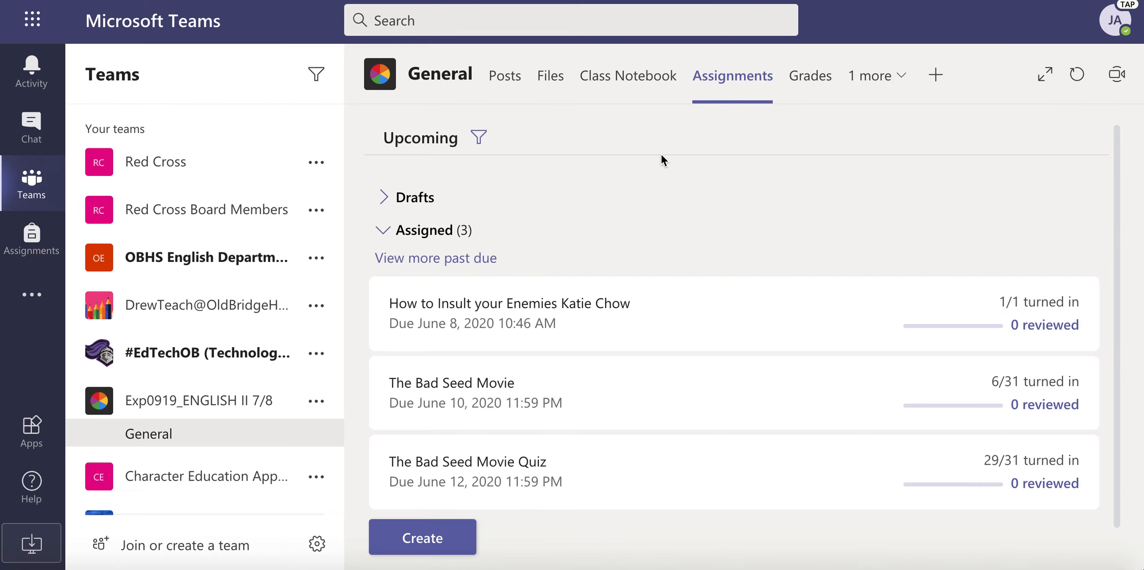
click(386, 199)
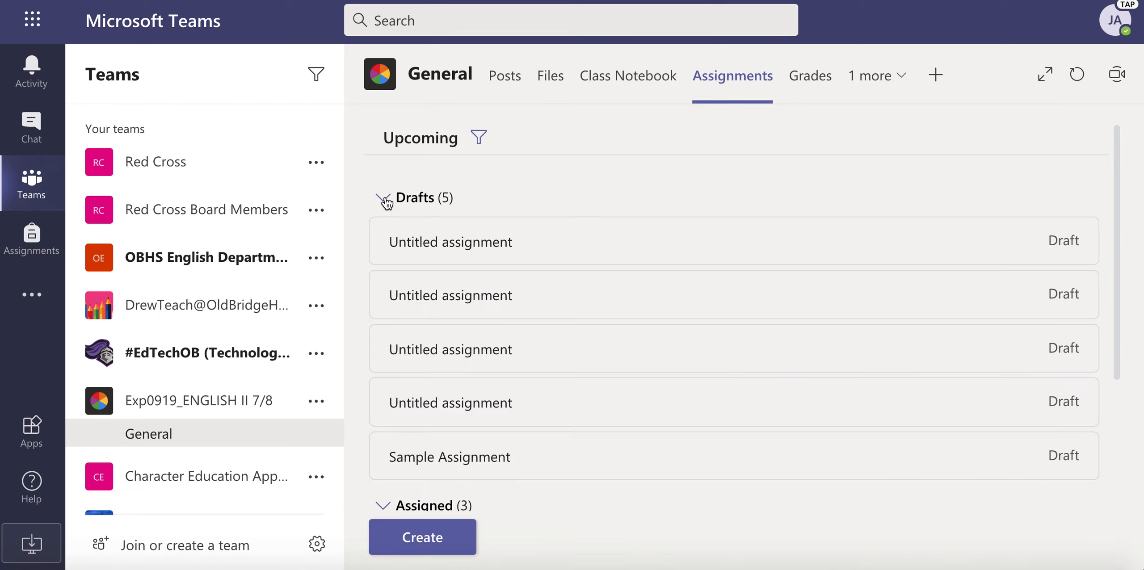
click(497, 458)
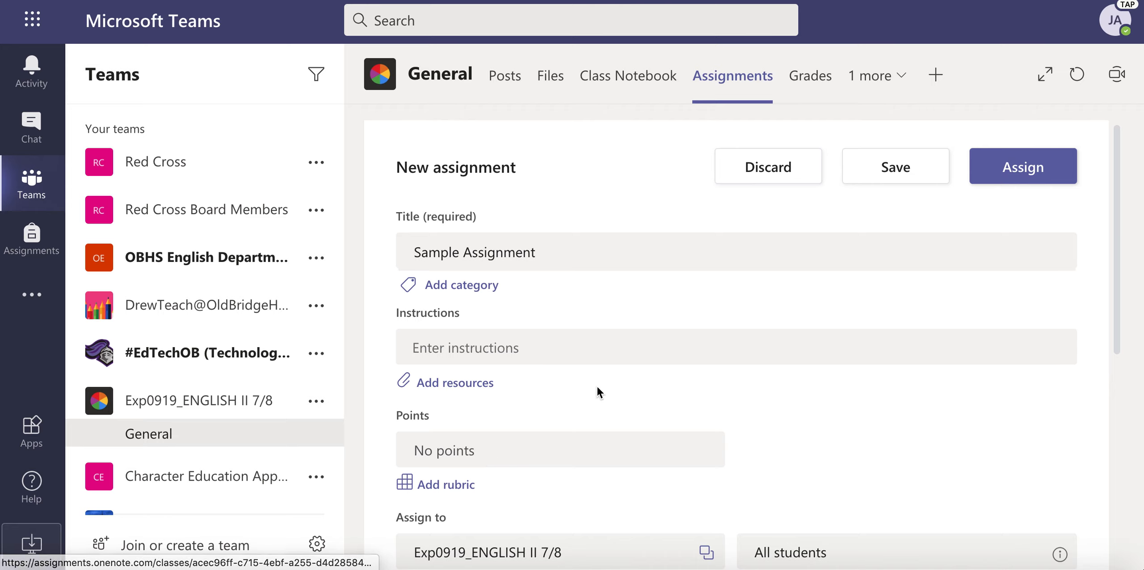
- Deselect Exp0919_ENGLISH II H 2 from the classes receiving the assignment, and select it again
scroll(597, 386, down, 3)
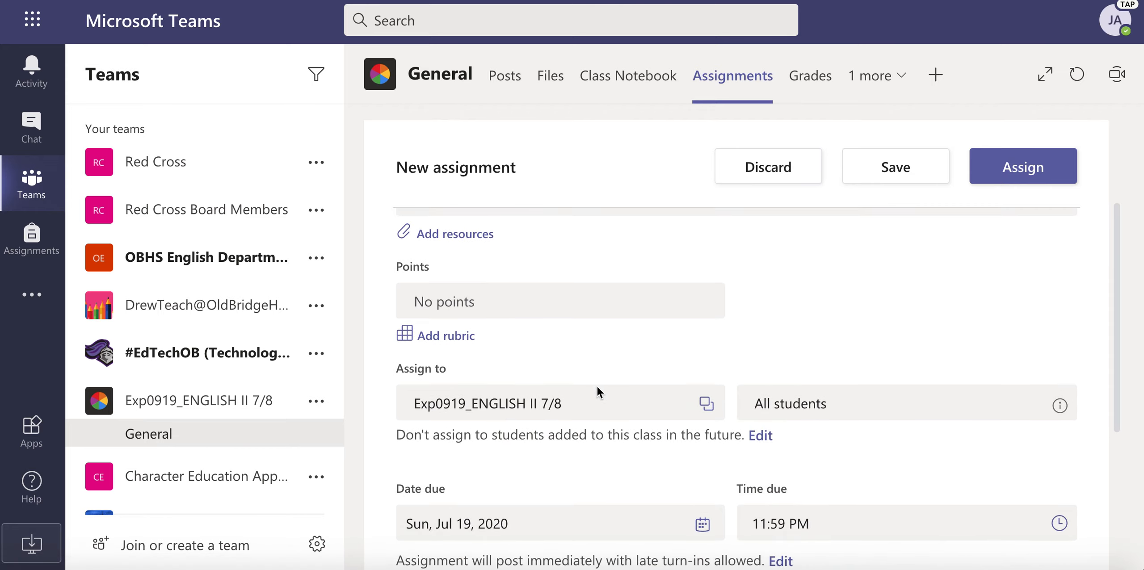
scroll(597, 386, down, 2)
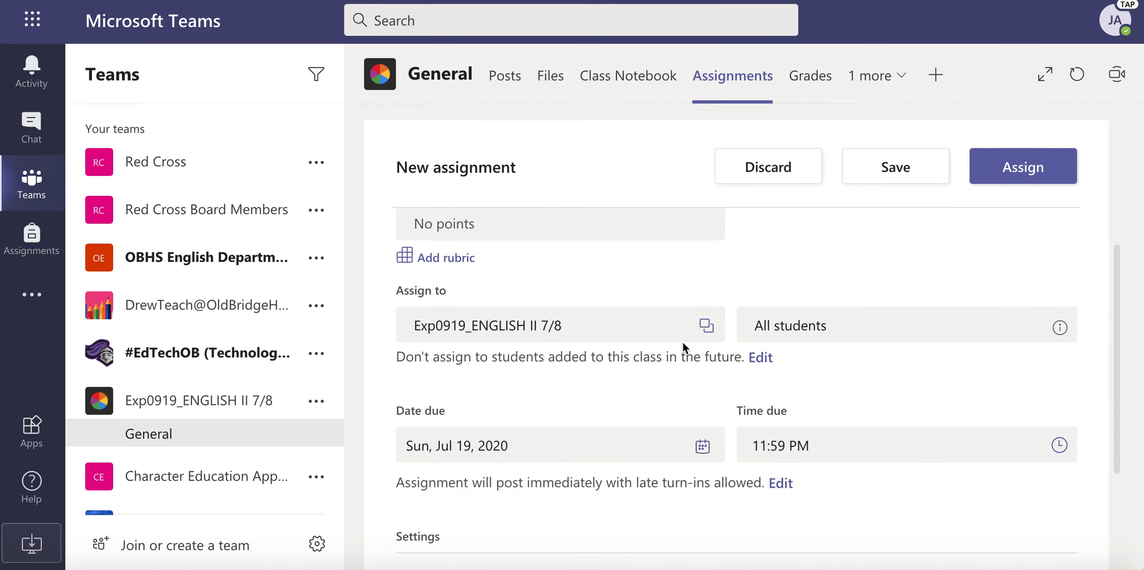
click(706, 326)
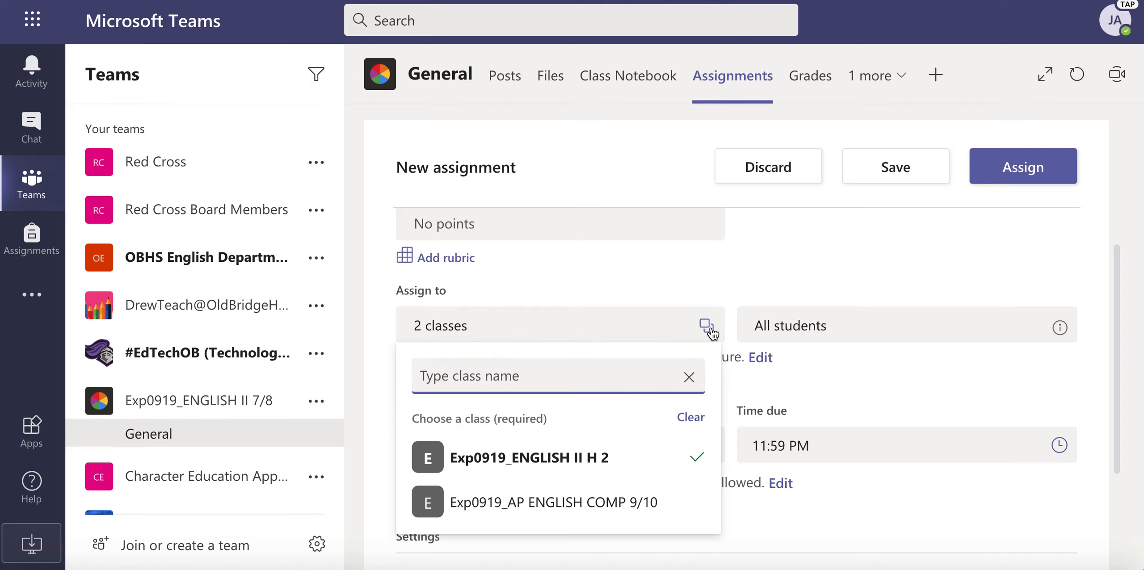
click(601, 466)
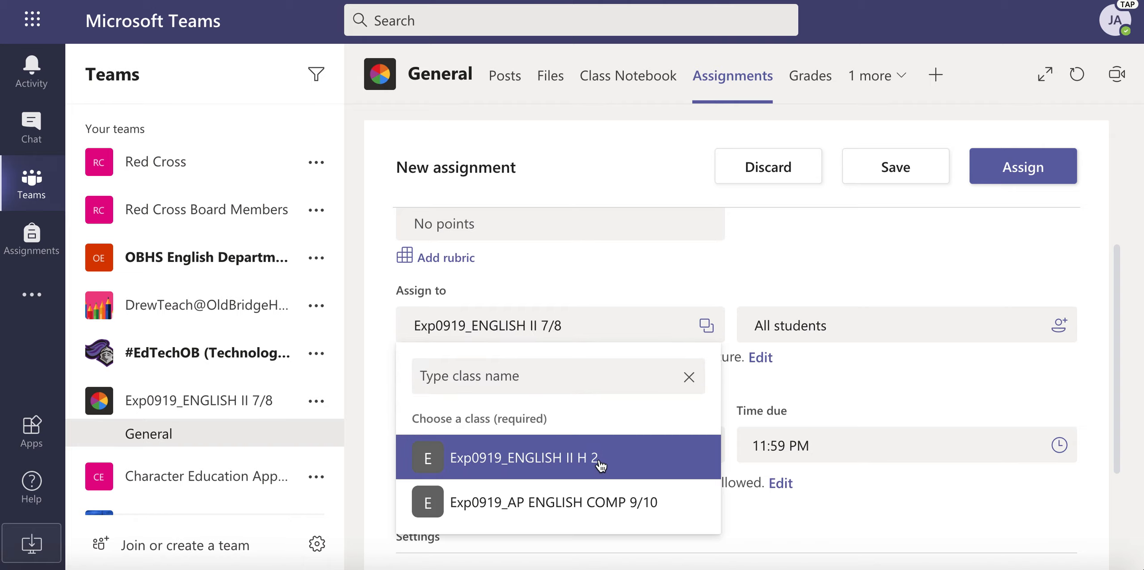
click(602, 466)
click(827, 264)
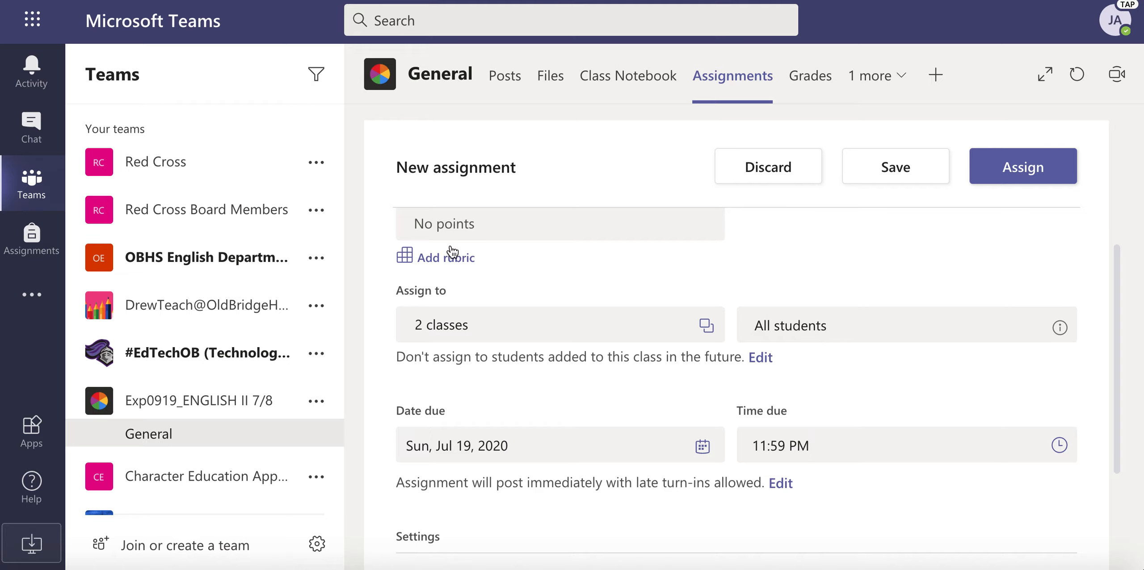
- Set the assignment's due date to Tuesday, July 21, 2020
scroll(450, 250, up, 3)
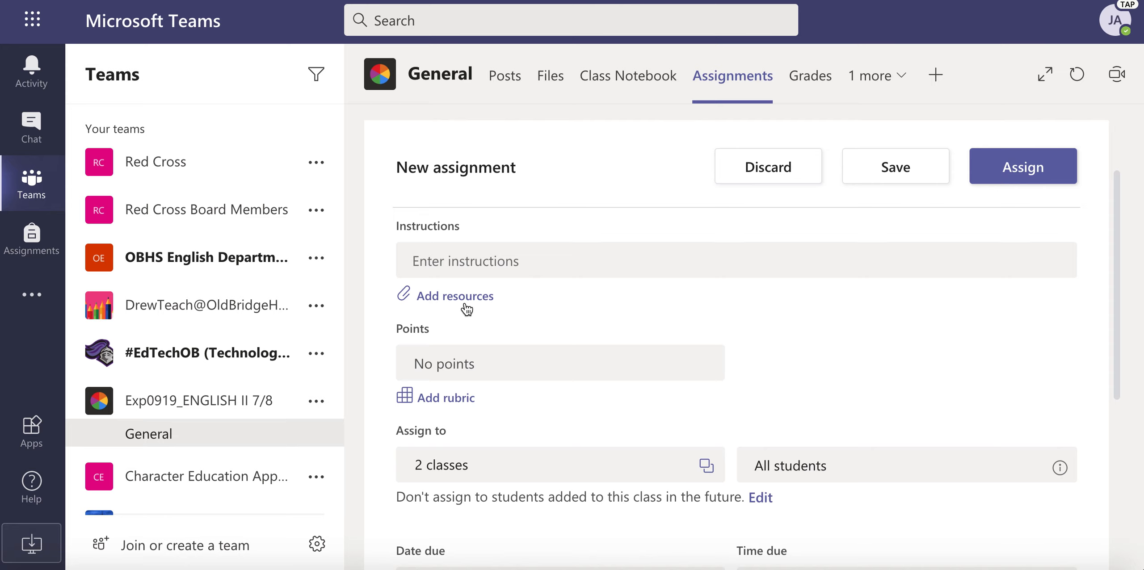
scroll(467, 309, down, 3)
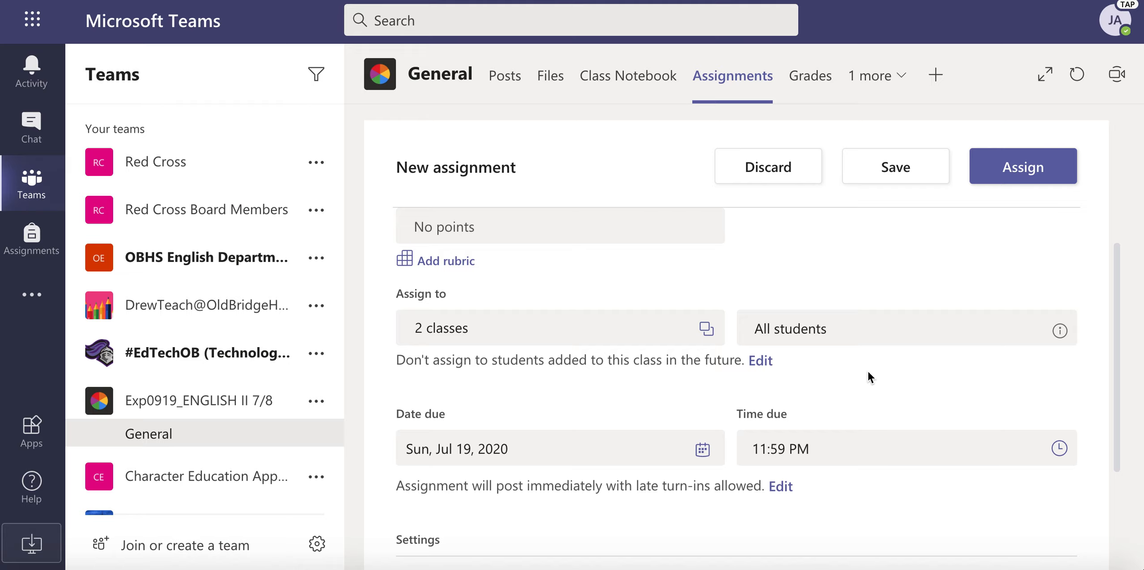
scroll(674, 403, down, 3)
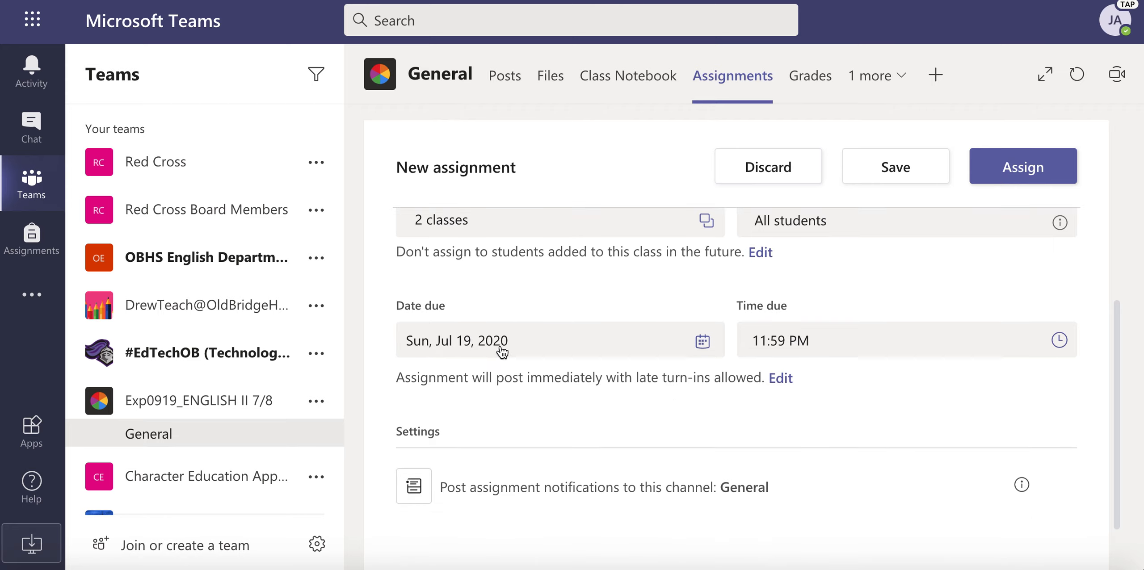
click(703, 342)
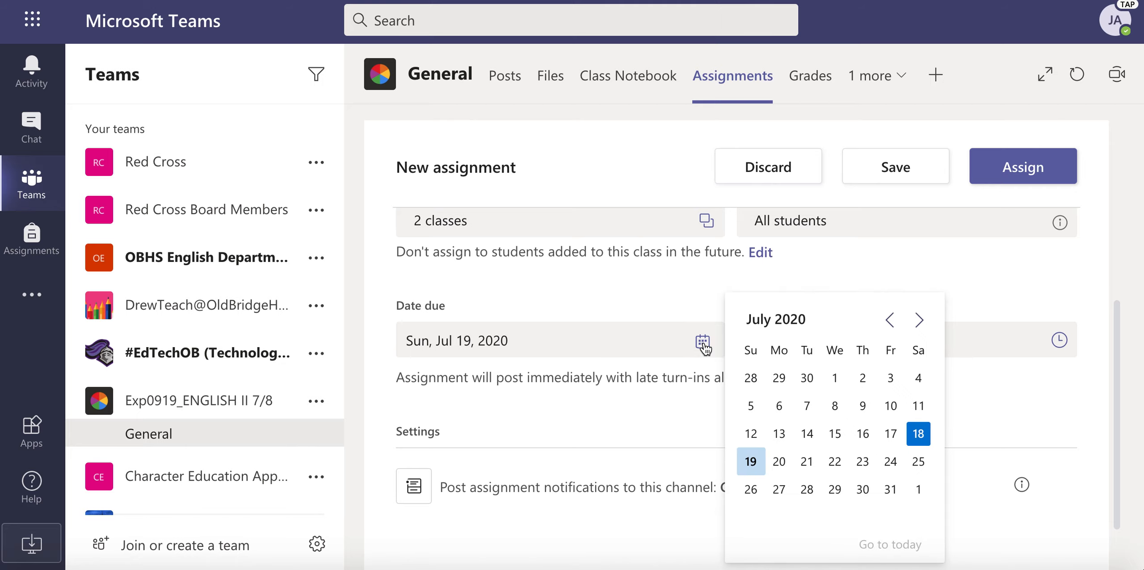
click(808, 463)
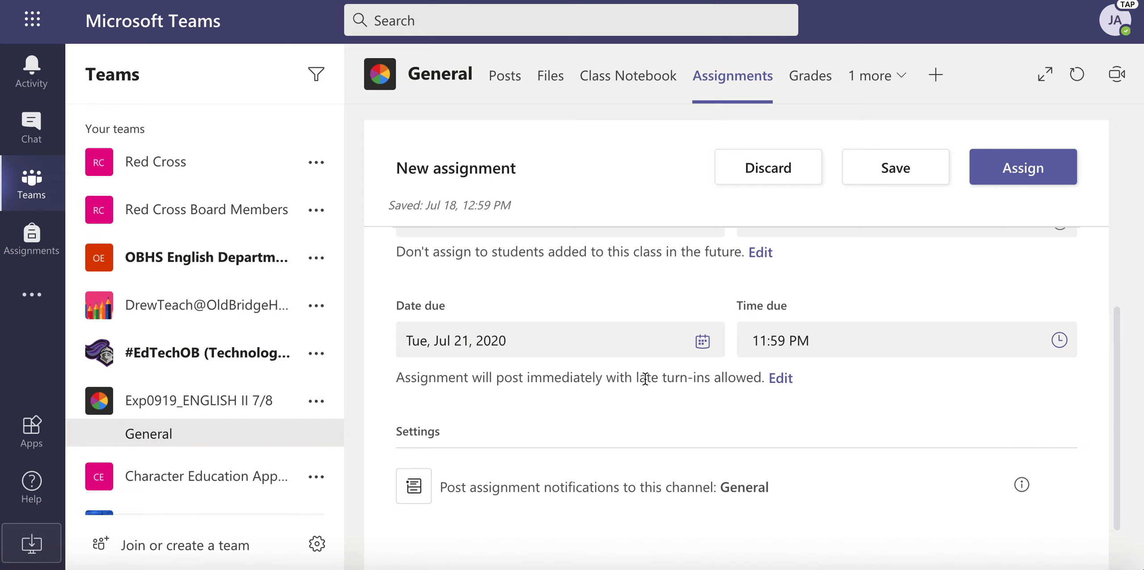
- Edit the assignment timeline to schedule the assignment in the future, with a post date of Monday, July 20, 2020
click(780, 378)
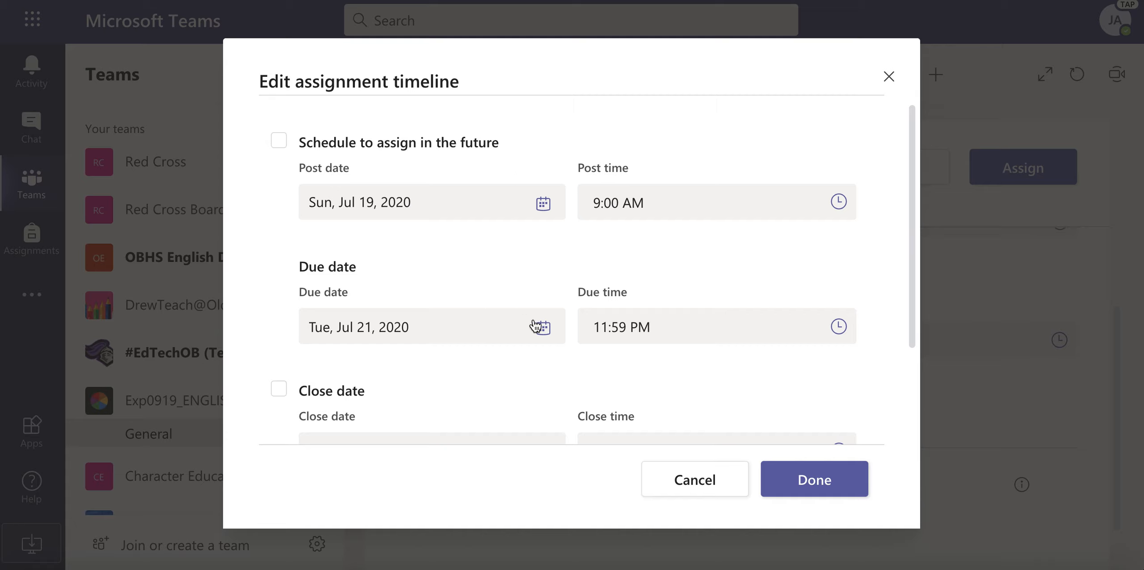
click(280, 143)
click(544, 204)
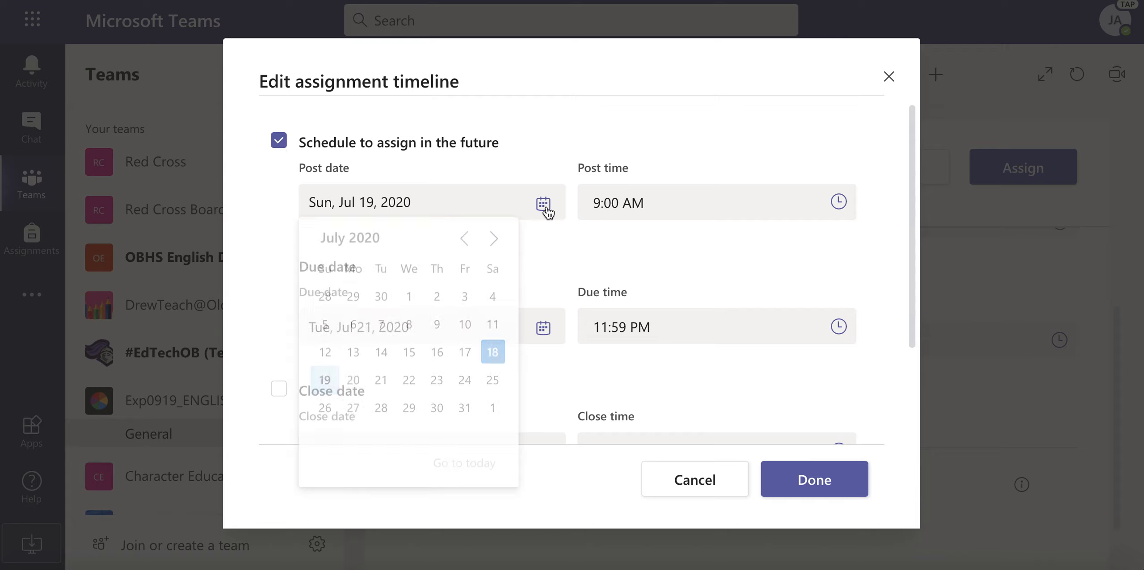
click(353, 389)
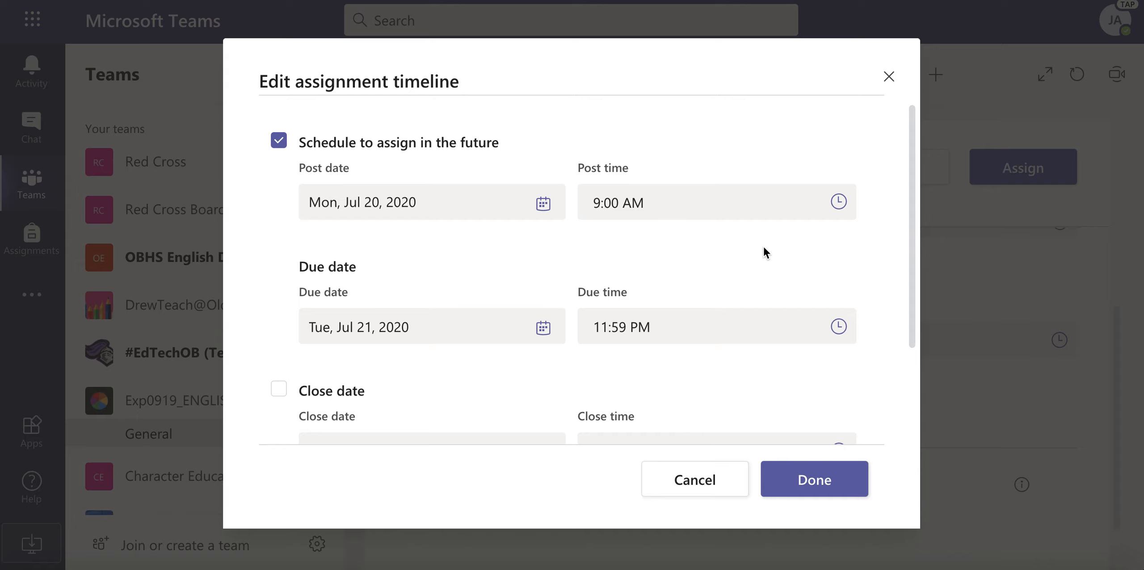
scroll(796, 318, down, 3)
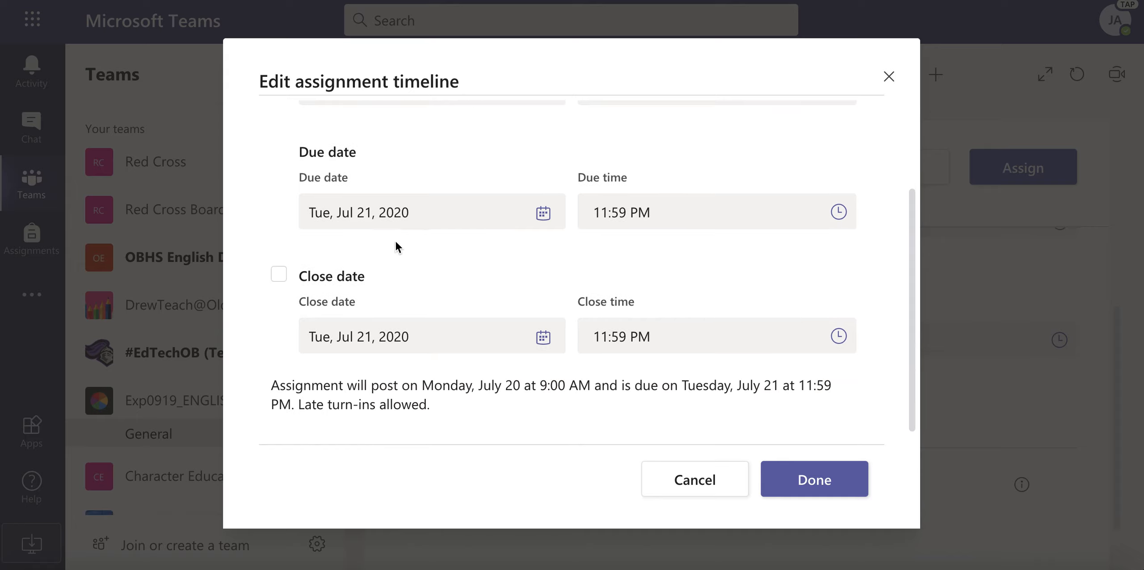
scroll(710, 243, up, 3)
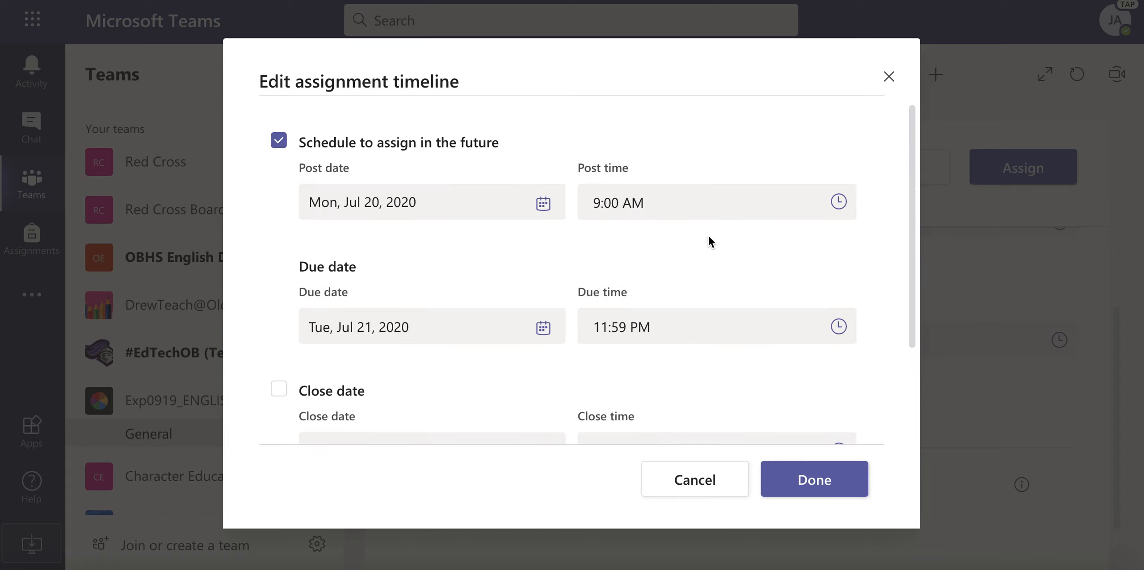
- Look through the times offered for the post time and the due time in the assignment timeline
click(839, 204)
scroll(440, 281, up, 5)
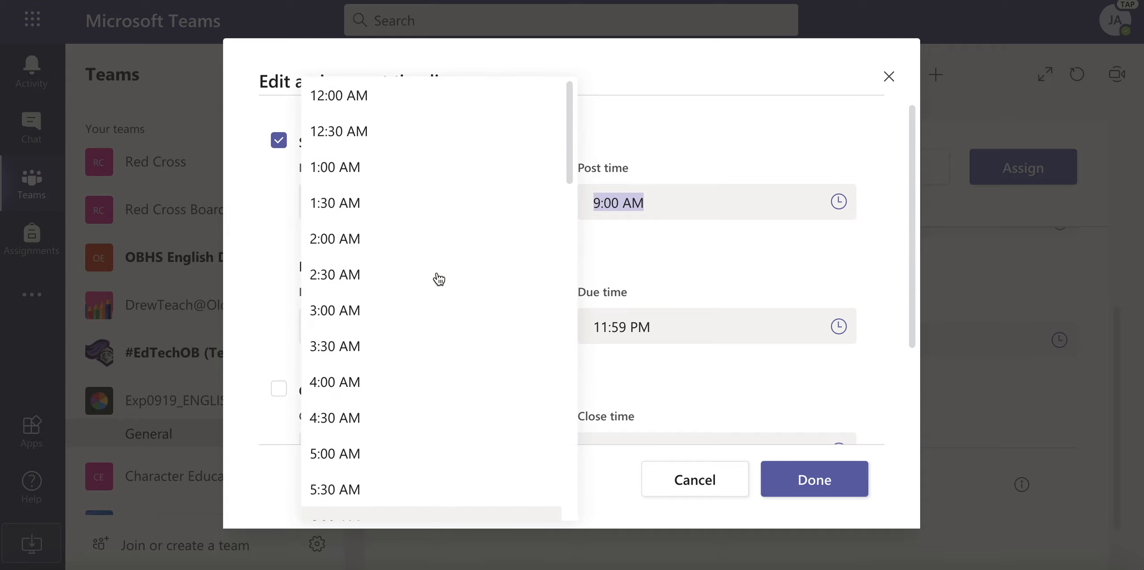
scroll(440, 279, down, 7)
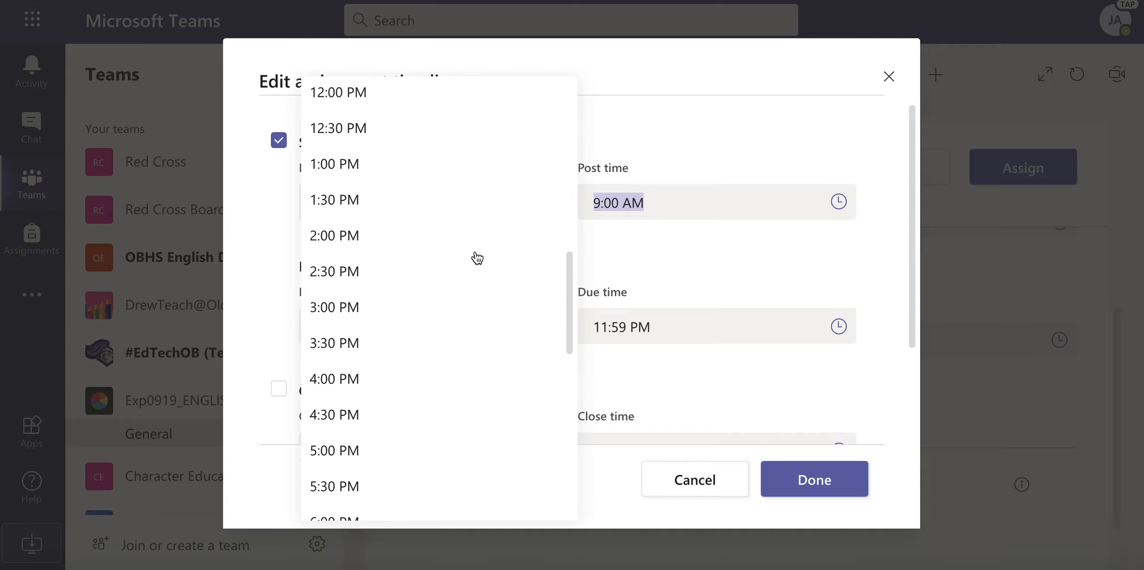
click(757, 152)
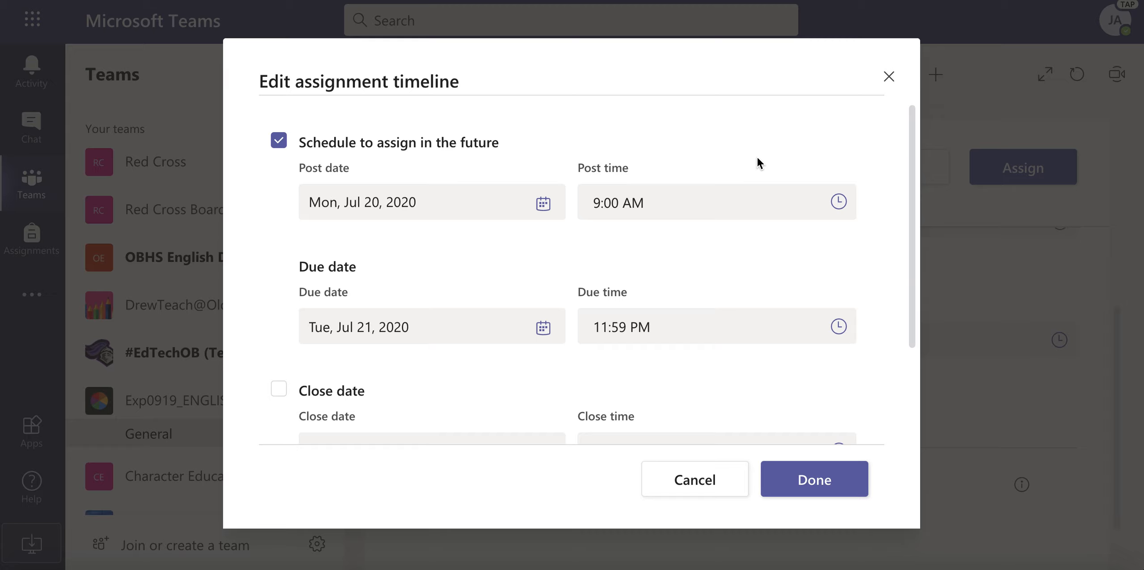
click(839, 327)
scroll(485, 366, up, 5)
scroll(485, 367, up, 5)
click(783, 268)
- Enable the close date in the assignment timeline, and disable it again
scroll(783, 267, down, 3)
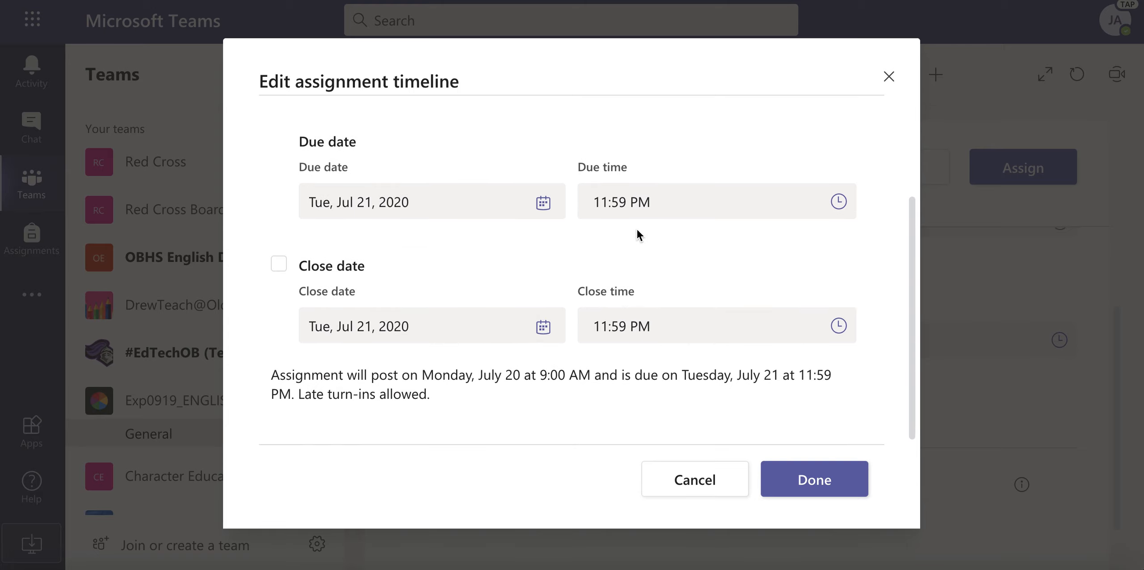
click(279, 267)
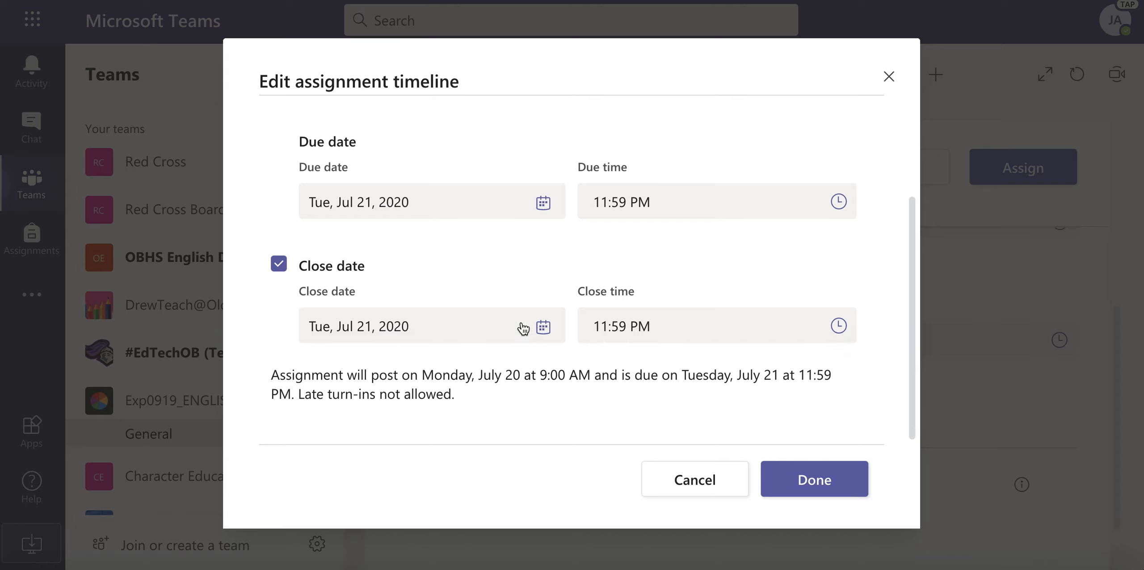
scroll(523, 328, up, 3)
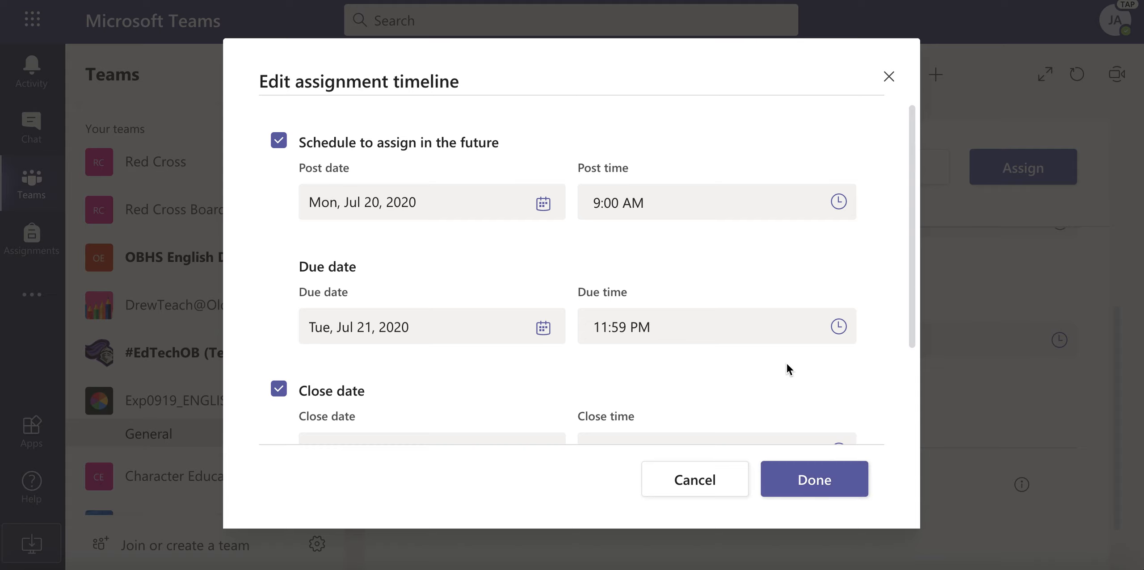
scroll(787, 363, down, 3)
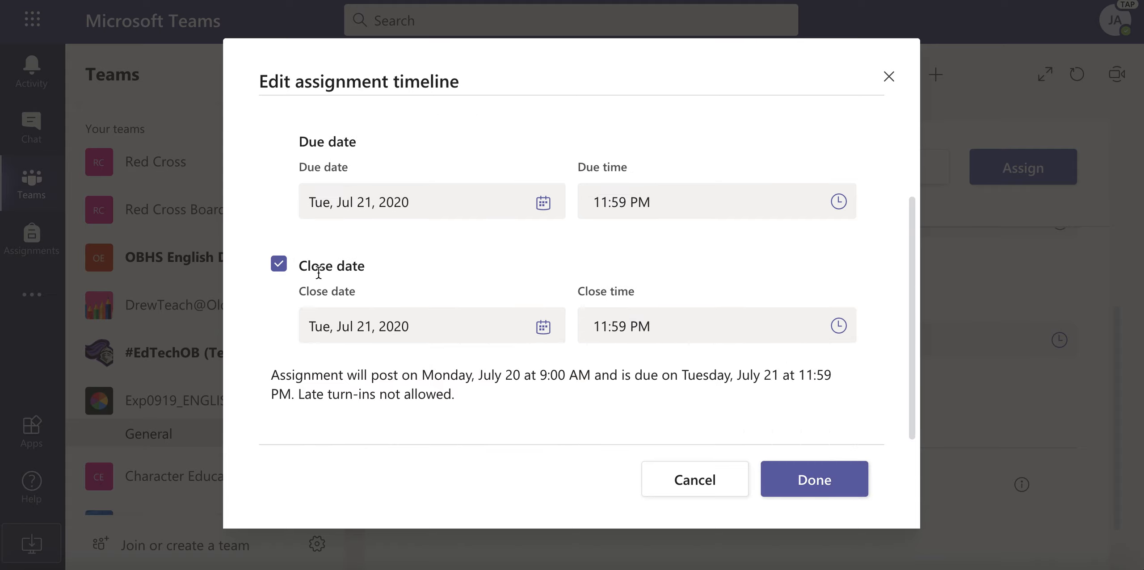
click(279, 265)
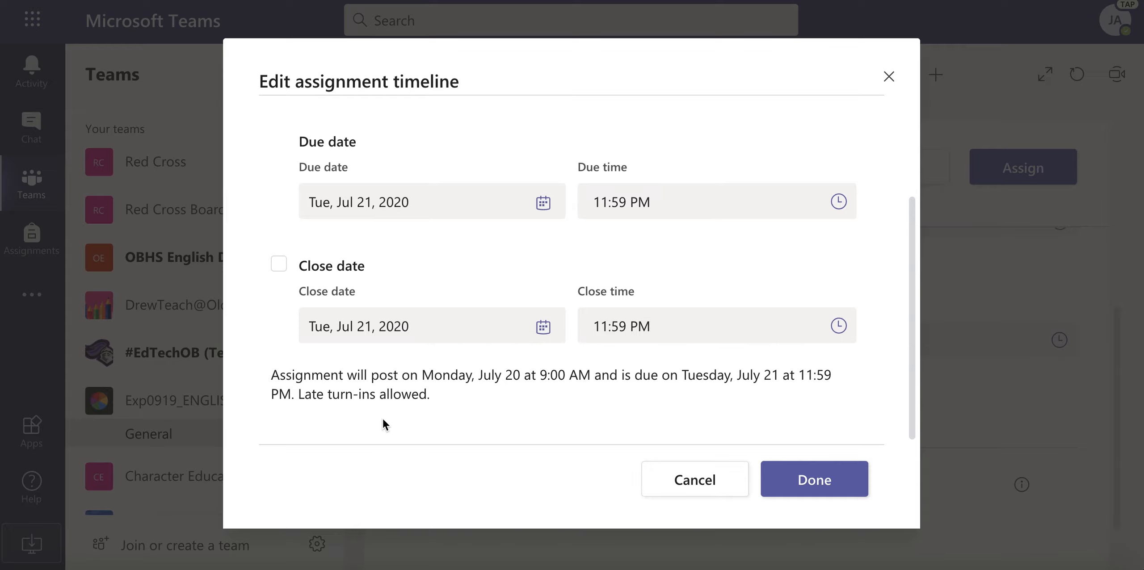
- Confirm the timeline and schedule "Sample Assignment", and check its entry among the class's assigned work
click(806, 481)
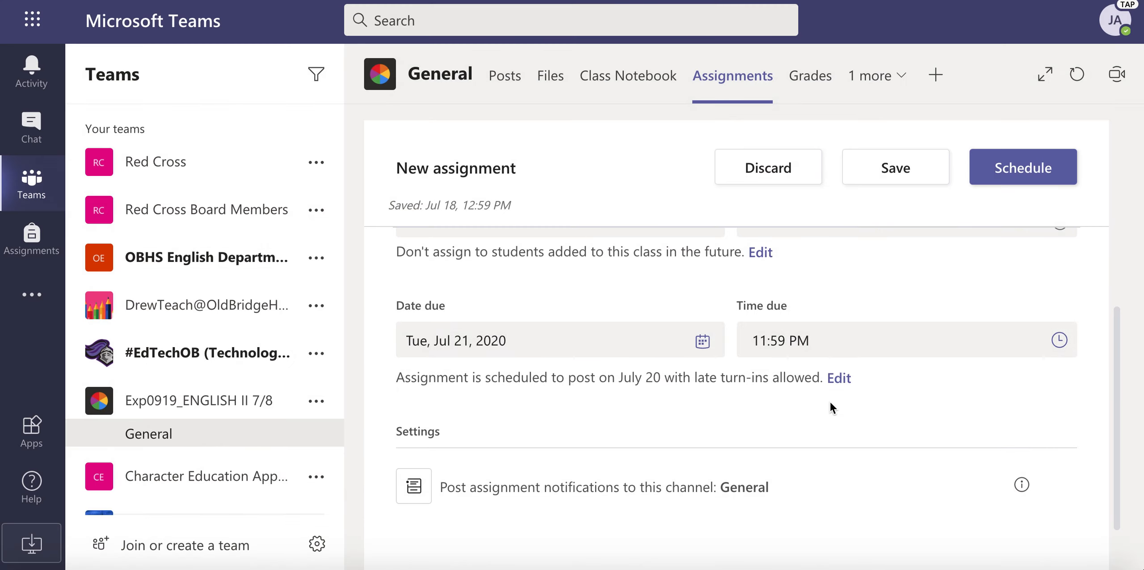
scroll(830, 403, up, 6)
scroll(830, 408, up, 2)
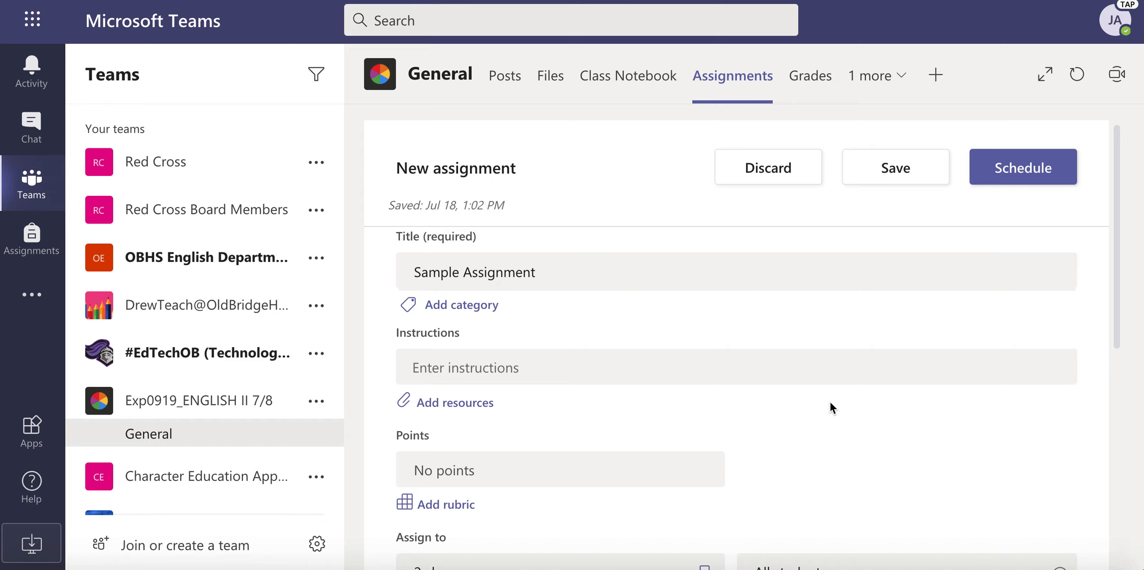
click(1014, 174)
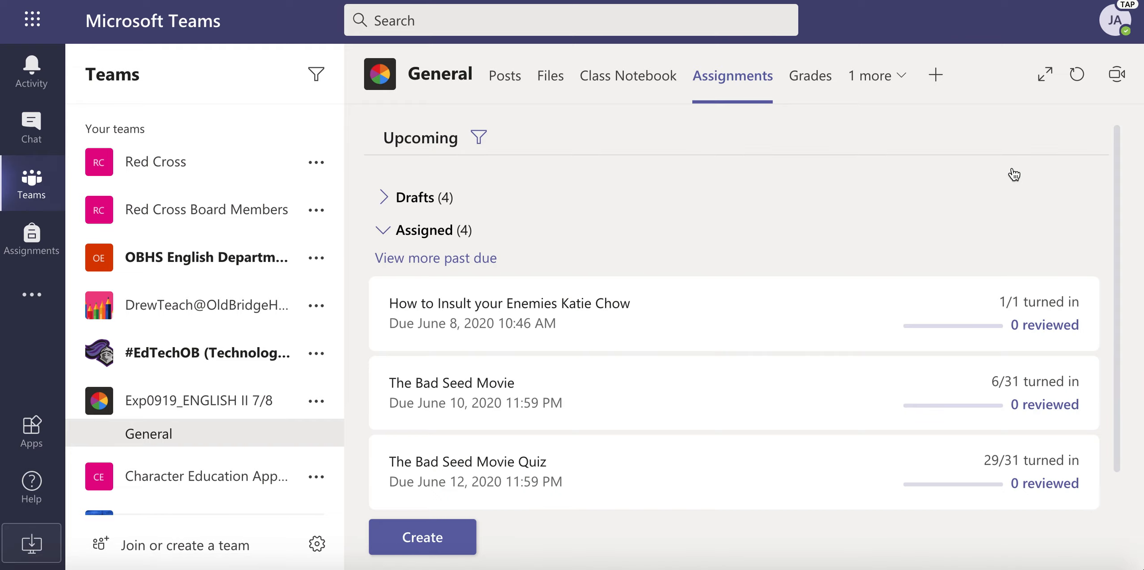
scroll(681, 490, down, 3)
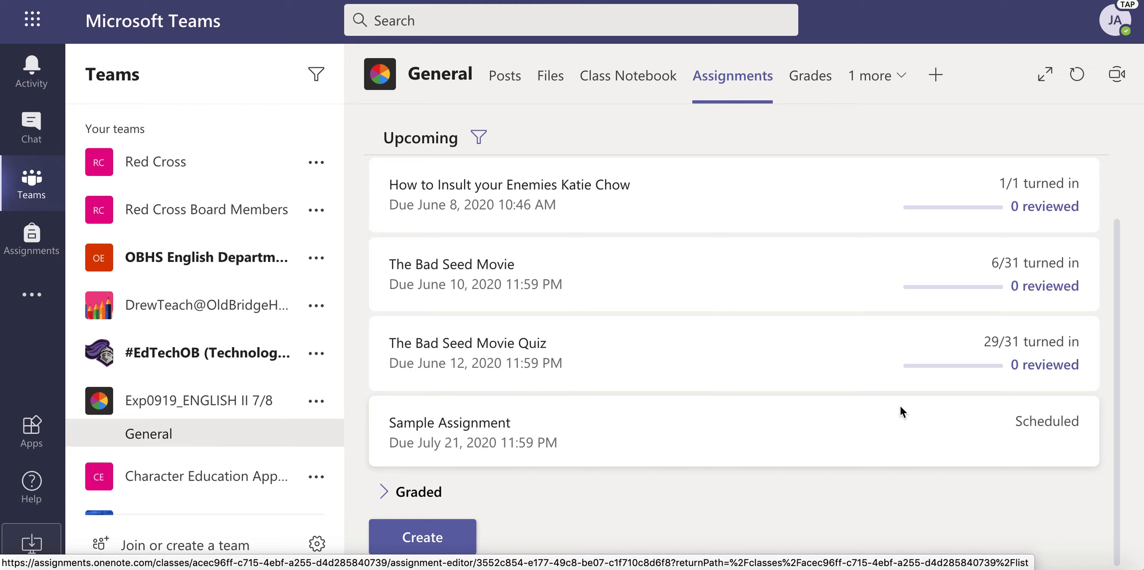
scroll(900, 405, up, 3)
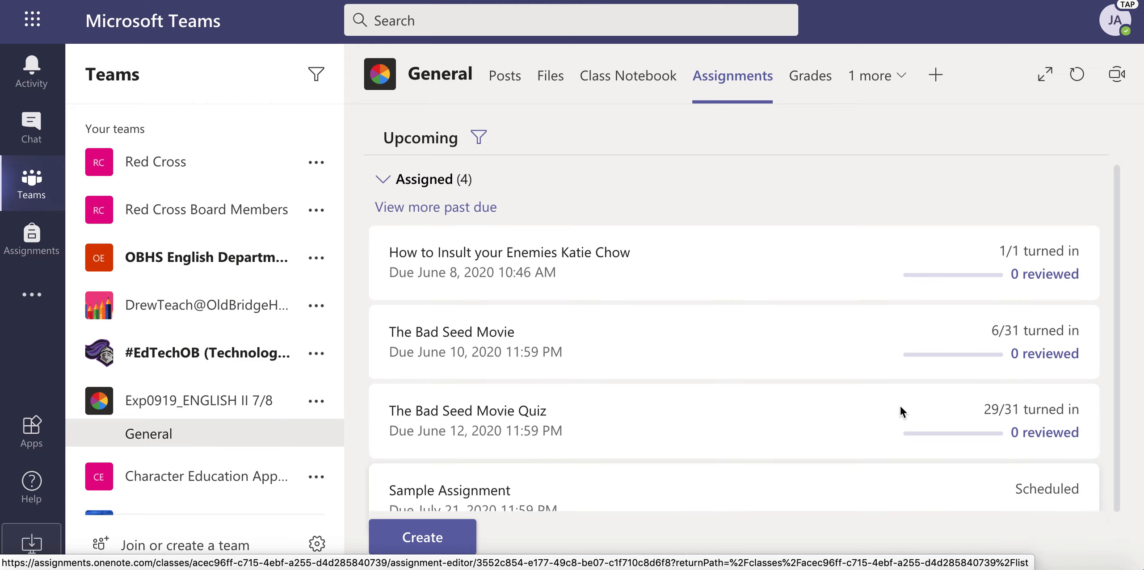